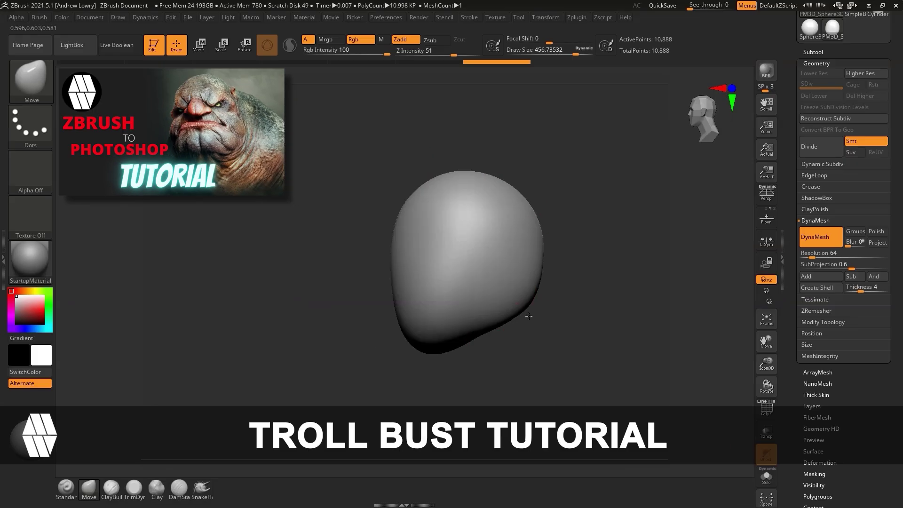
Step: Pull the starting mesh into a rough head, neck and rounded-shoulder bust
mouse_move(528, 316)
mouse_down()
mouse_move(524, 262)
mouse_move(403, 181)
mouse_move(494, 212)
mouse_move(538, 244)
mouse_up()
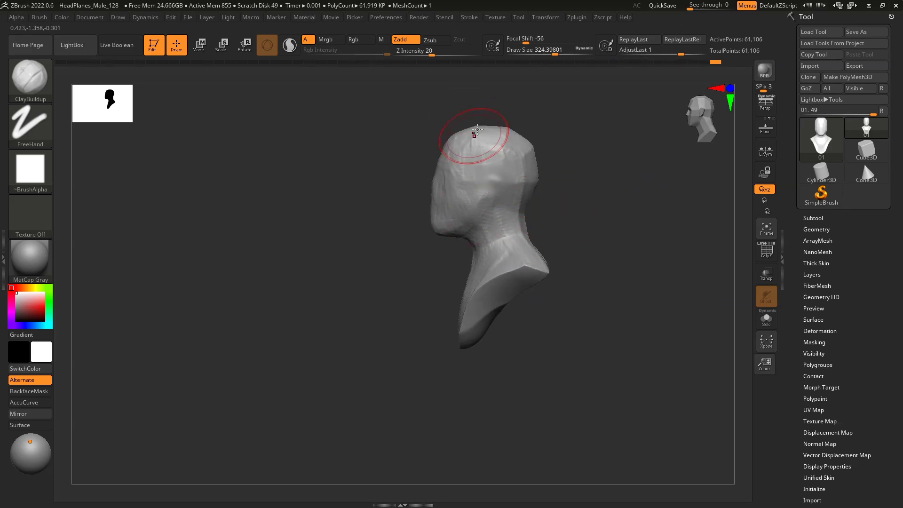
Step: Orbit the bust to rear three-quarter, straight-back and side-profile views
drag(590, 191, 492, 213)
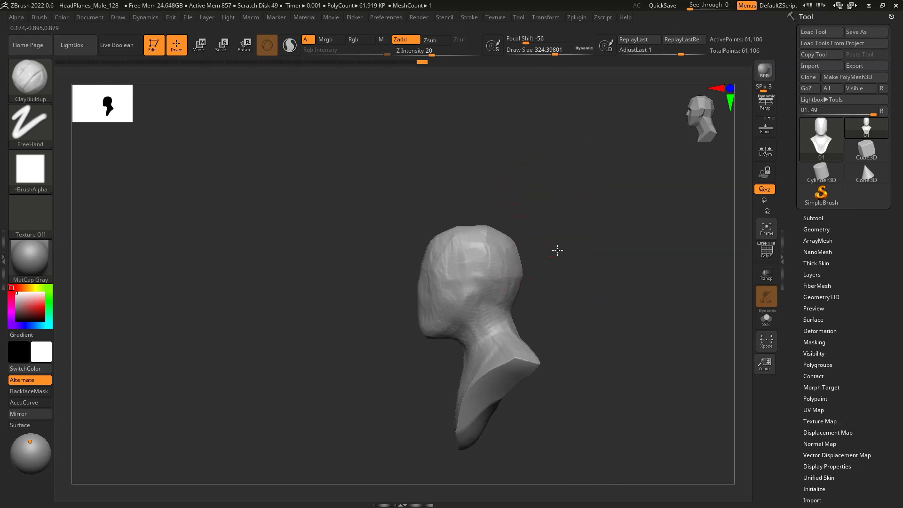
drag(554, 171, 469, 187)
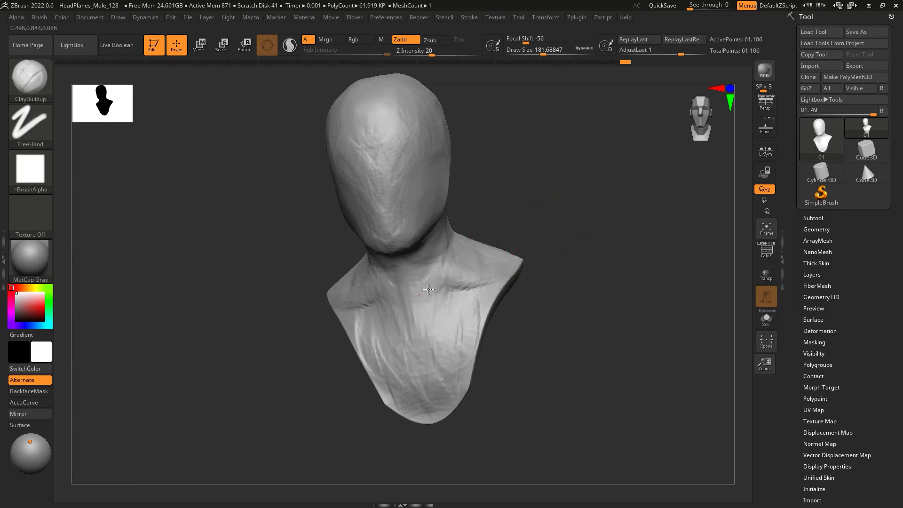
drag(564, 202, 582, 191)
Step: Select the Move brush (B-M-V) and check the bust from front and three-quarter views
key(b)
key(m)
key(v)
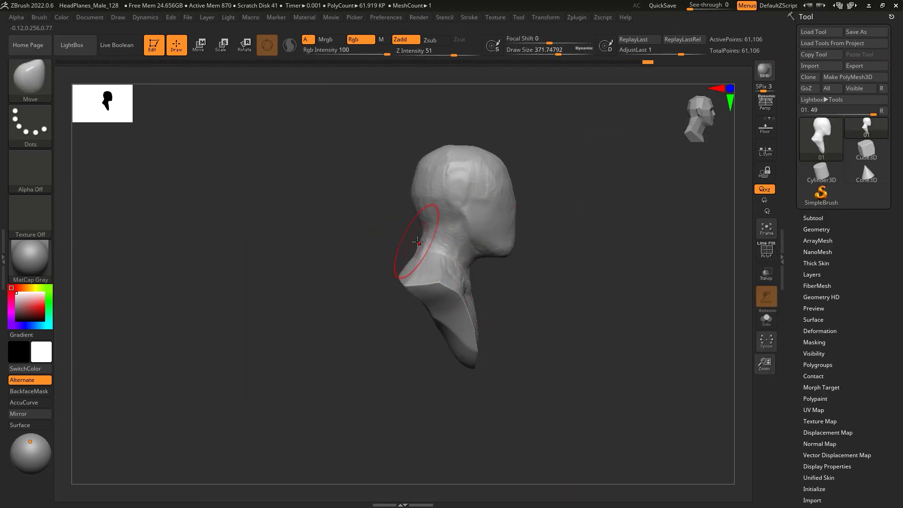
mouse_move(475, 220)
right_down()
mouse_move(469, 258)
mouse_move(547, 201)
right_up()
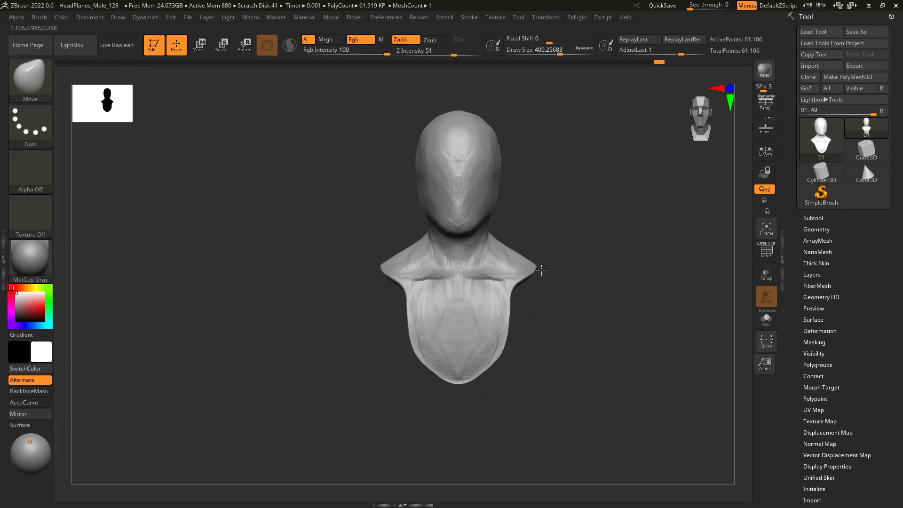
drag(571, 250, 590, 214)
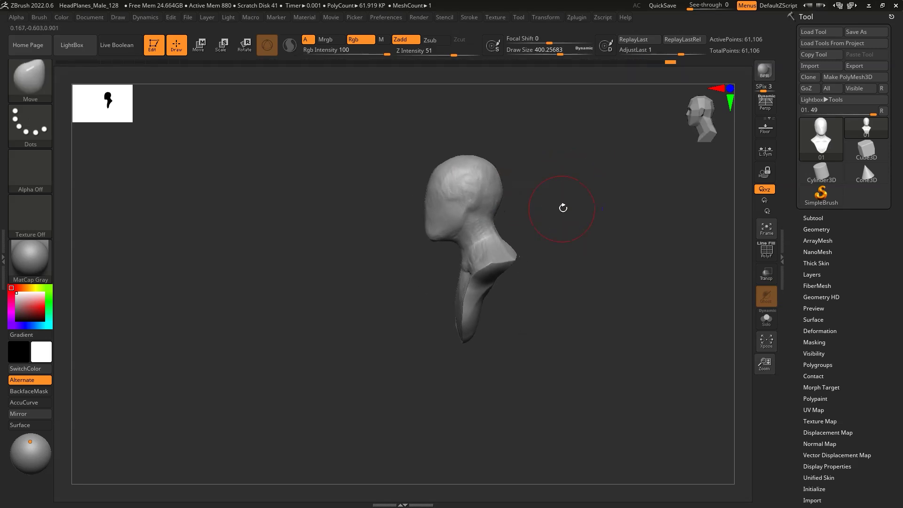
drag(567, 240, 589, 221)
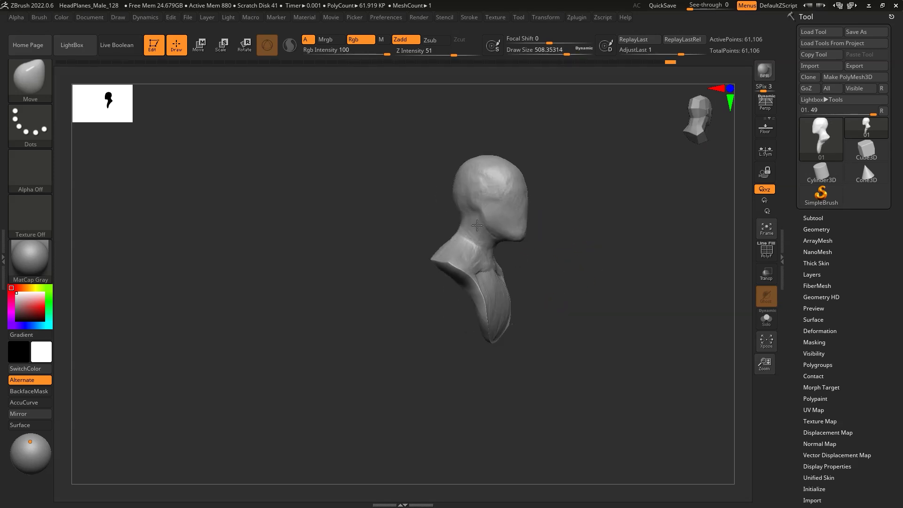
Step: Build up clay across the chest with ClayBuildup and BackfaceMask enabled
key(b)
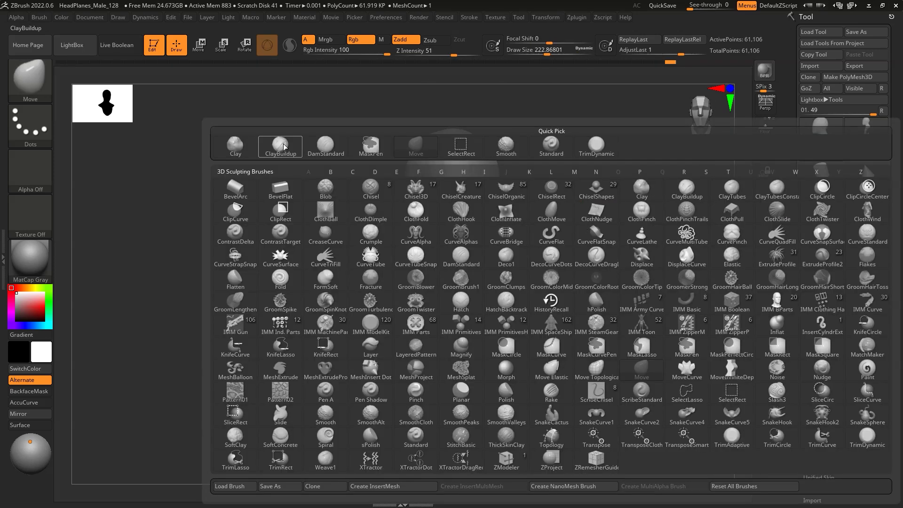
key(c)
key(b)
click(47, 412)
click(30, 390)
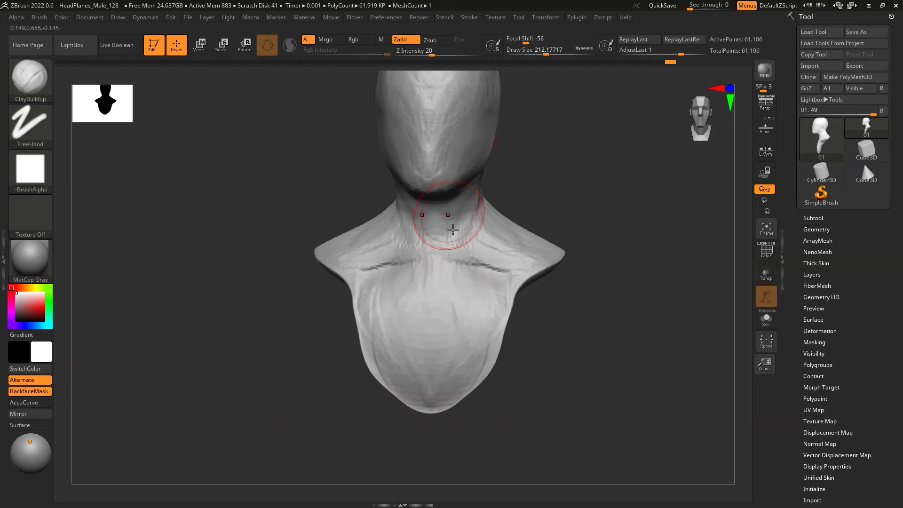
drag(504, 306, 452, 305)
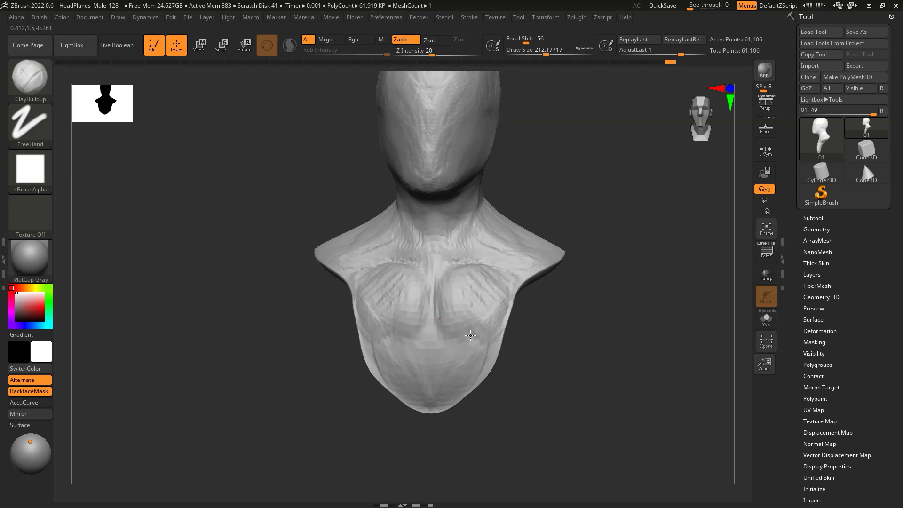
Step: Shape the lower chest and pectorals with the Move brush
key(b)
key(m)
key(v)
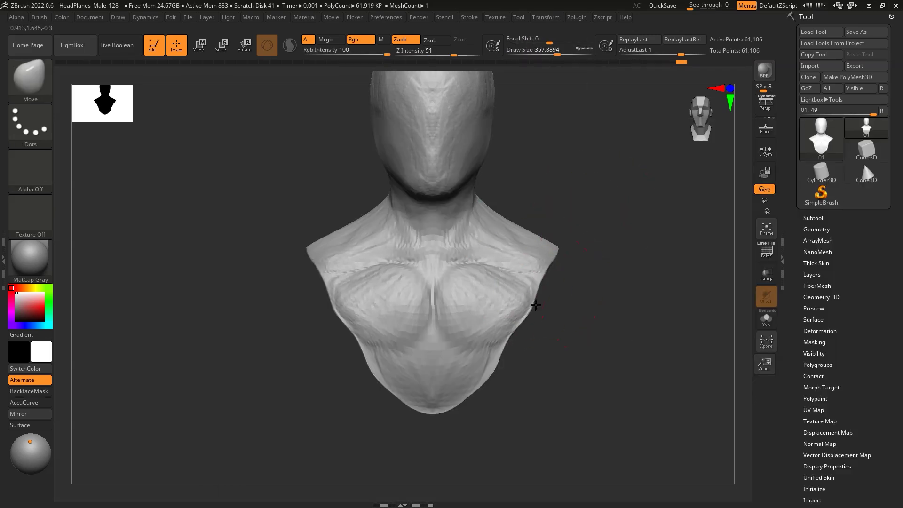
drag(523, 360, 484, 322)
drag(522, 357, 518, 323)
drag(426, 385, 453, 363)
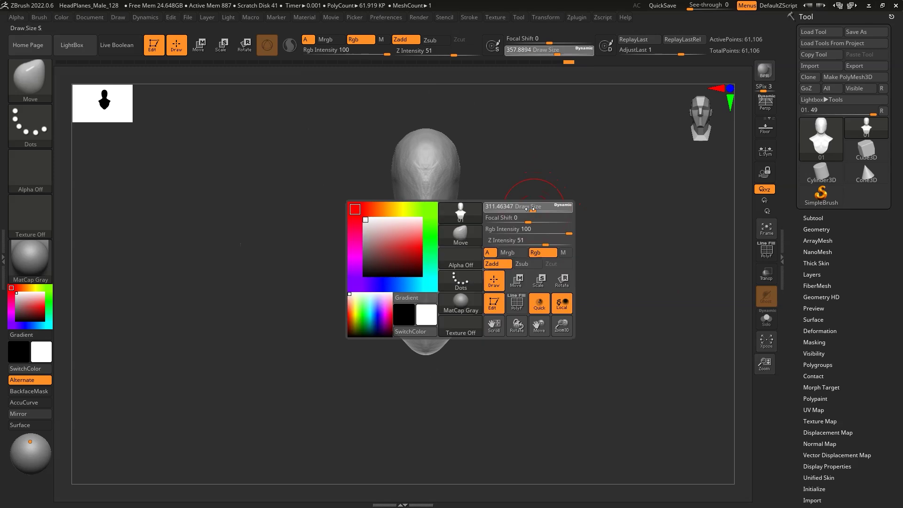
Step: Return to ClayBuildup and review the bust from front and side
key(b)
key(c)
key(b)
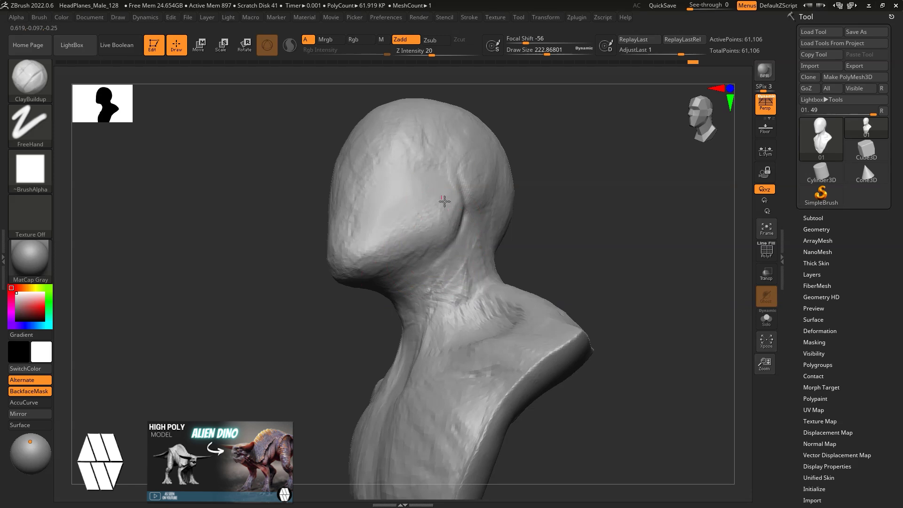
drag(552, 226, 534, 184)
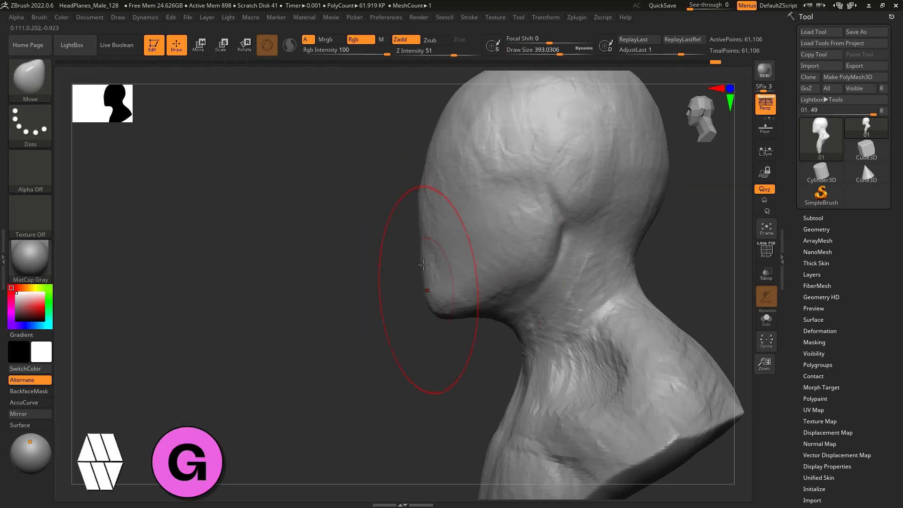
drag(538, 303, 581, 211)
Step: Remesh the bust with Geometry > DynaMesh at resolution 128
click(816, 229)
click(816, 186)
click(818, 202)
Step: Build up collarbones and neck forms with ClayBuildup from several angles
key(b)
key(c)
key(b)
mouse_move(615, 379)
mouse_down()
mouse_move(575, 252)
mouse_move(471, 266)
mouse_up()
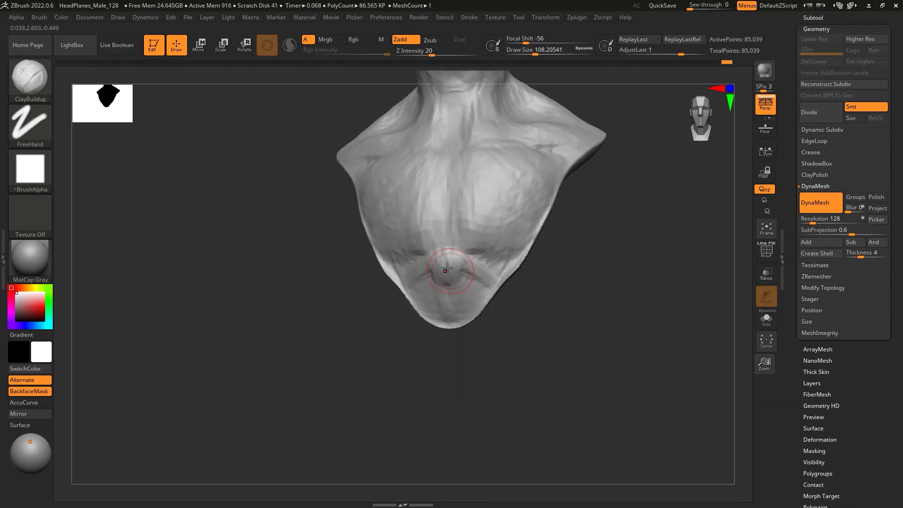
mouse_move(566, 300)
mouse_down()
mouse_move(422, 328)
mouse_move(478, 273)
mouse_up()
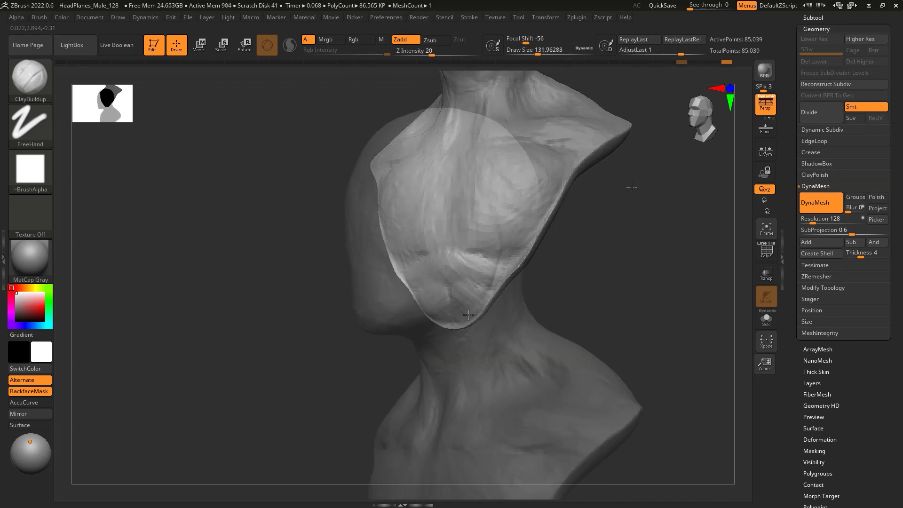
drag(490, 254, 369, 287)
mouse_move(574, 214)
mouse_down()
mouse_move(591, 207)
mouse_move(457, 273)
mouse_move(510, 241)
mouse_move(612, 204)
mouse_move(465, 254)
mouse_move(651, 262)
mouse_move(596, 218)
mouse_move(433, 293)
mouse_up()
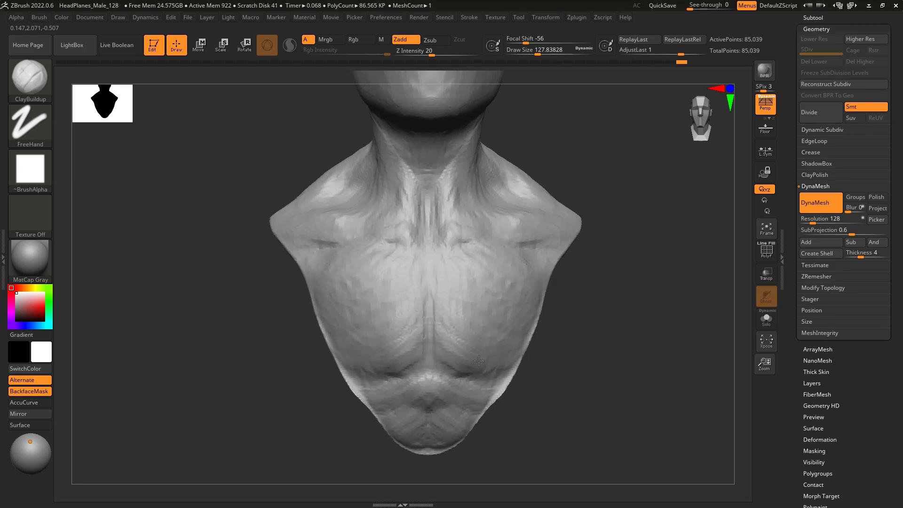
Step: Carve the sternum groove and tendon lines with the DamStandard brush
key(b)
key(d)
key(s)
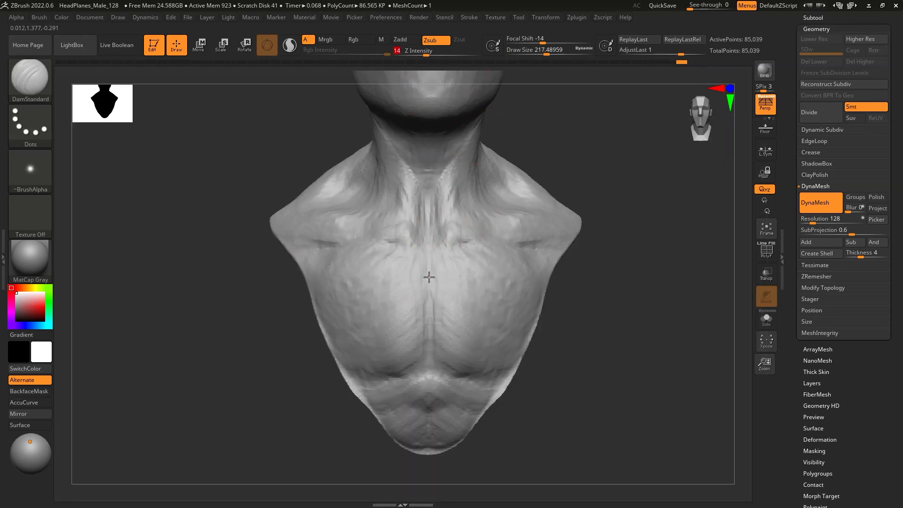
mouse_move(465, 382)
mouse_down()
mouse_move(599, 298)
mouse_move(619, 196)
mouse_move(423, 264)
mouse_move(566, 201)
mouse_move(575, 241)
mouse_up()
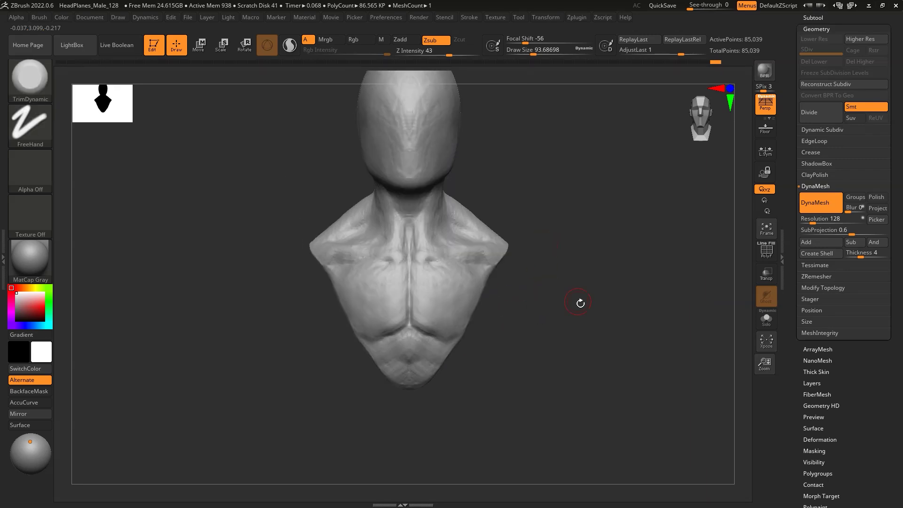
mouse_move(557, 229)
mouse_down()
mouse_move(537, 303)
mouse_move(579, 253)
mouse_up()
drag(485, 282, 629, 292)
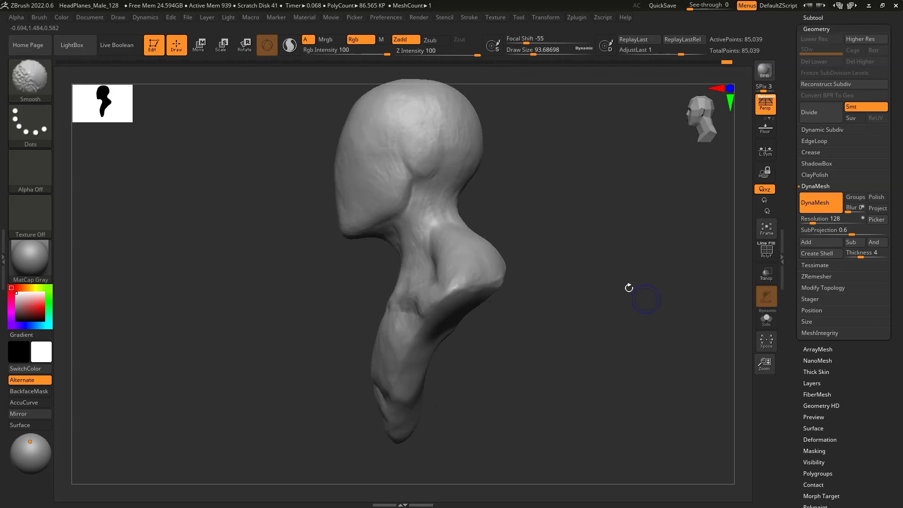
Step: Refine the pectoral shapes with the Move brush from a three-quarter view
key(b)
key(m)
key(v)
mouse_move(581, 210)
mouse_down()
mouse_move(541, 208)
mouse_move(625, 190)
mouse_up()
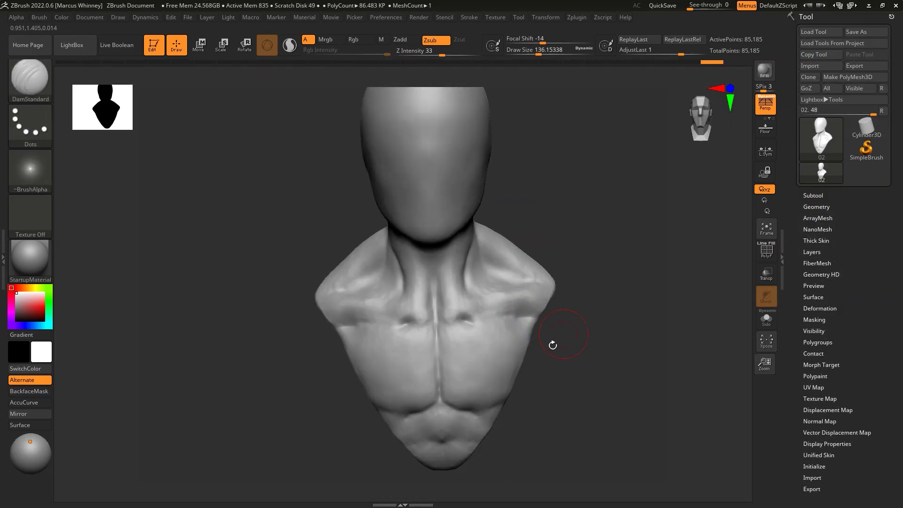
Step: Turn the bust to its left side and a three-quarter angle
drag(537, 414, 519, 405)
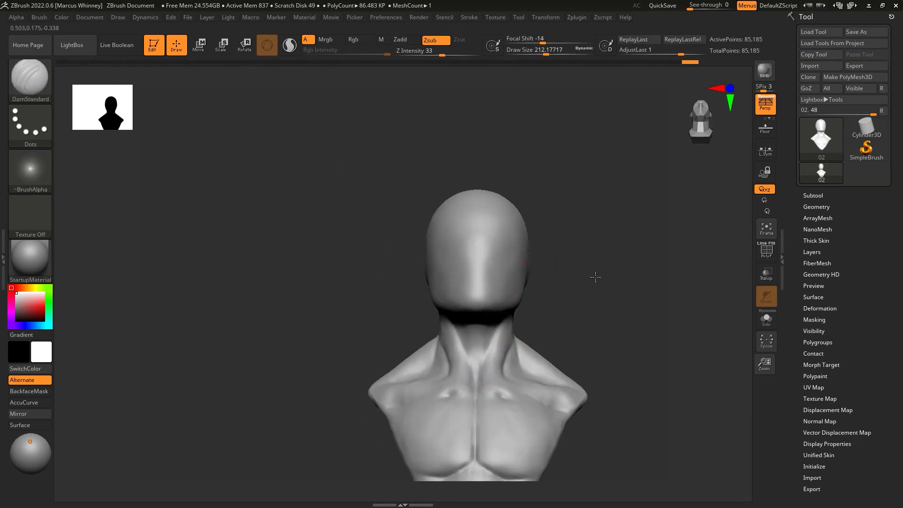
mouse_move(595, 277)
mouse_down()
mouse_move(540, 306)
mouse_move(617, 282)
mouse_move(601, 216)
mouse_move(513, 292)
mouse_up()
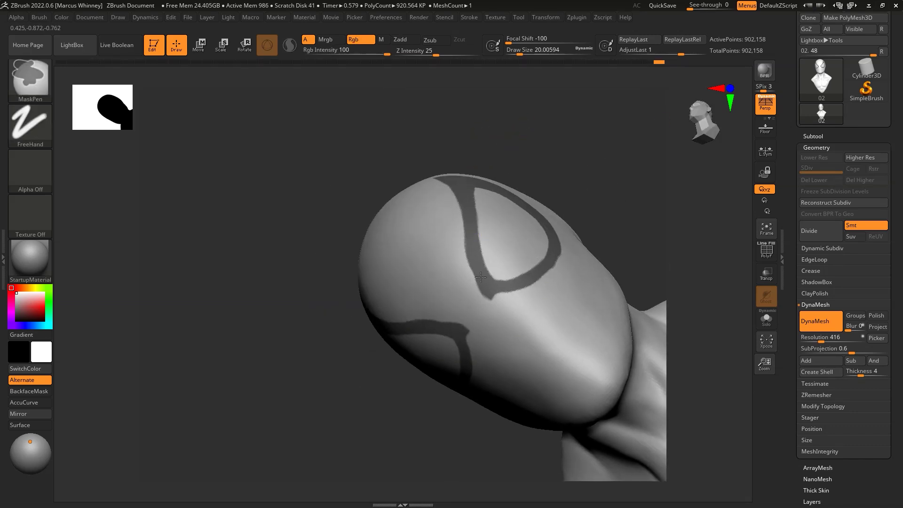
Step: Extract the masked eye outlines with TCorner at thickness 0.01871 and accept the piece
mouse_move(615, 196)
mouse_down()
mouse_move(540, 142)
mouse_move(599, 141)
mouse_move(653, 239)
mouse_move(597, 222)
mouse_move(611, 224)
mouse_move(422, 272)
mouse_up()
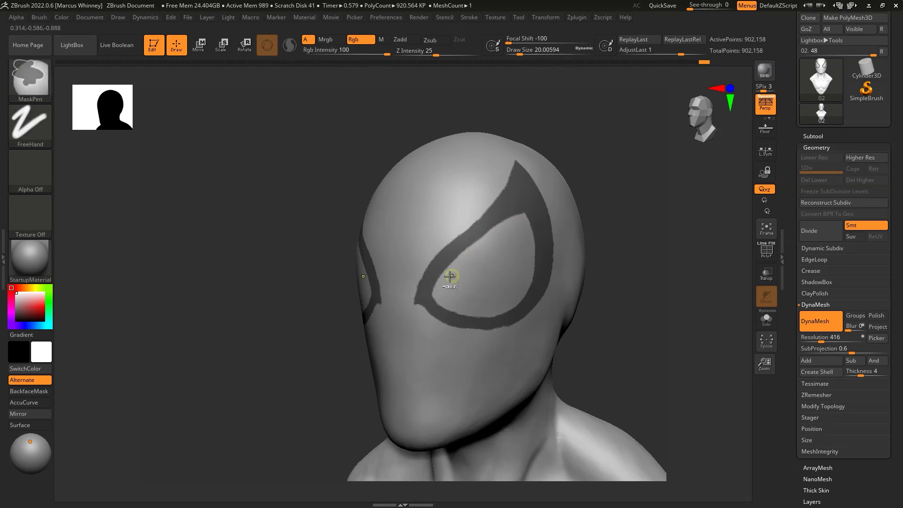
drag(642, 262, 664, 287)
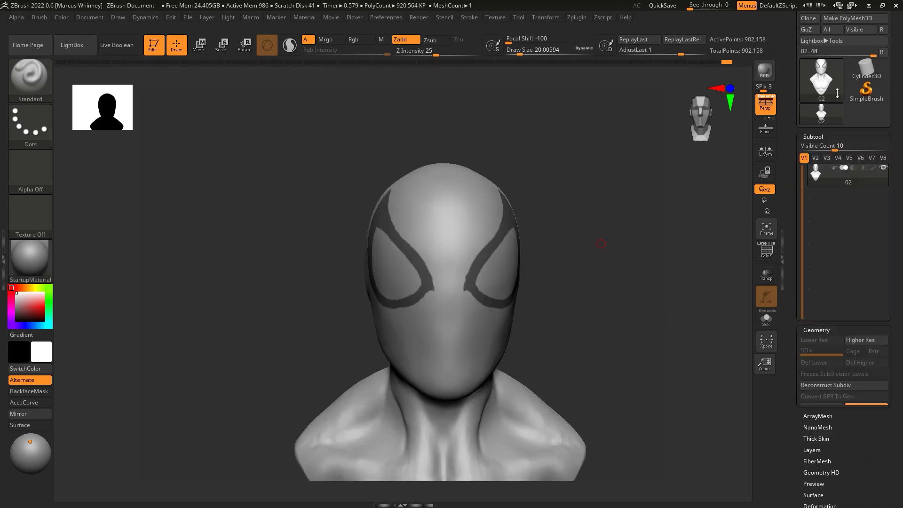
scroll(878, 249, down, 3)
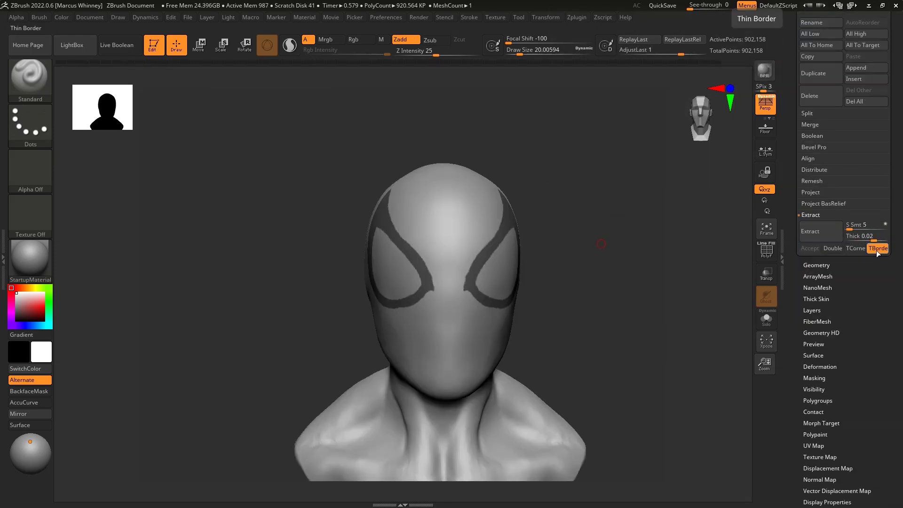
click(854, 248)
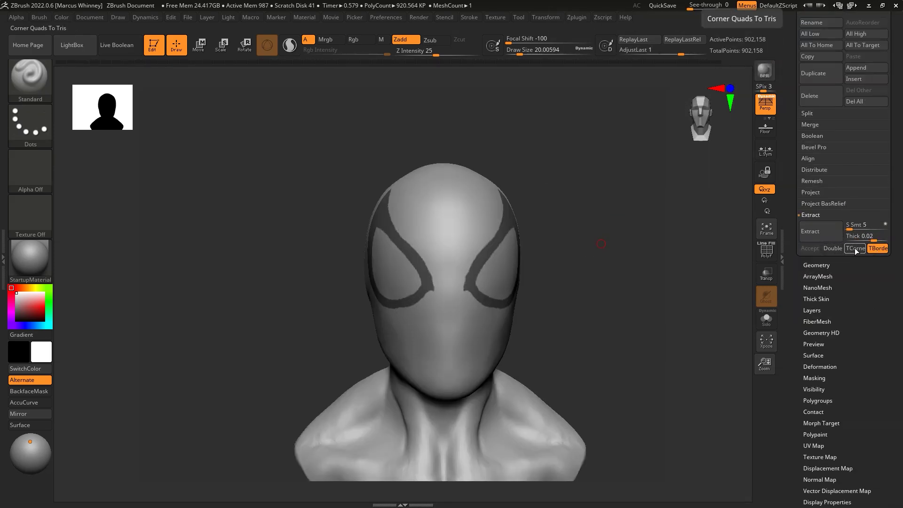
click(820, 231)
drag(871, 238, 873, 242)
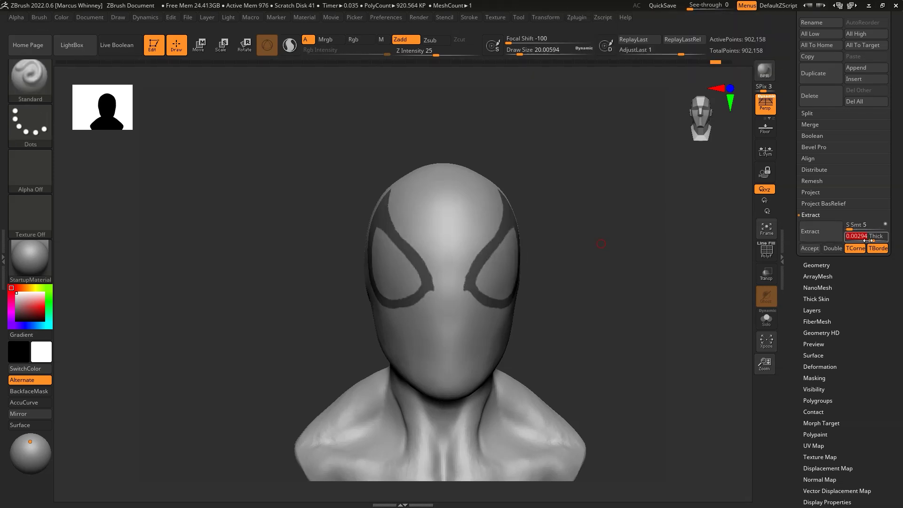
click(811, 231)
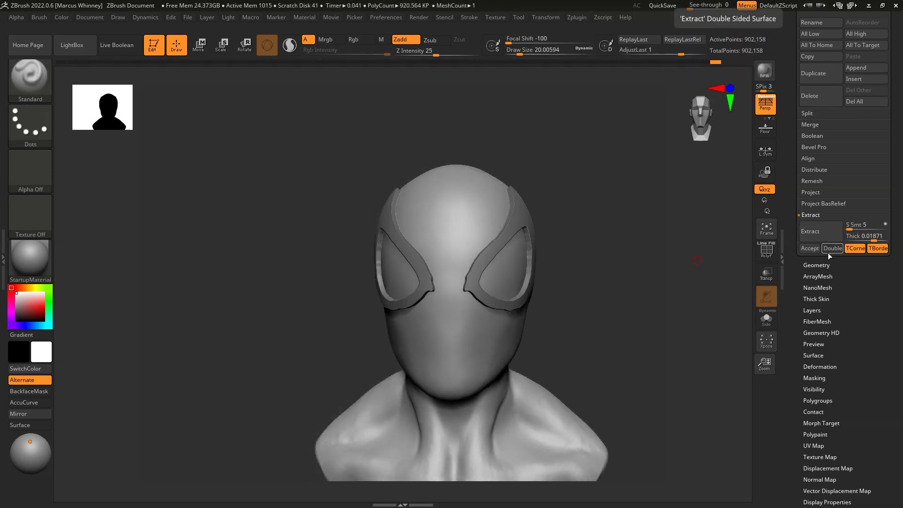
click(810, 248)
drag(597, 282, 595, 188)
Step: ZRemesh the eye-frame extract into light quads, checking the topology with PolyF
key(b)
key(m)
key(v)
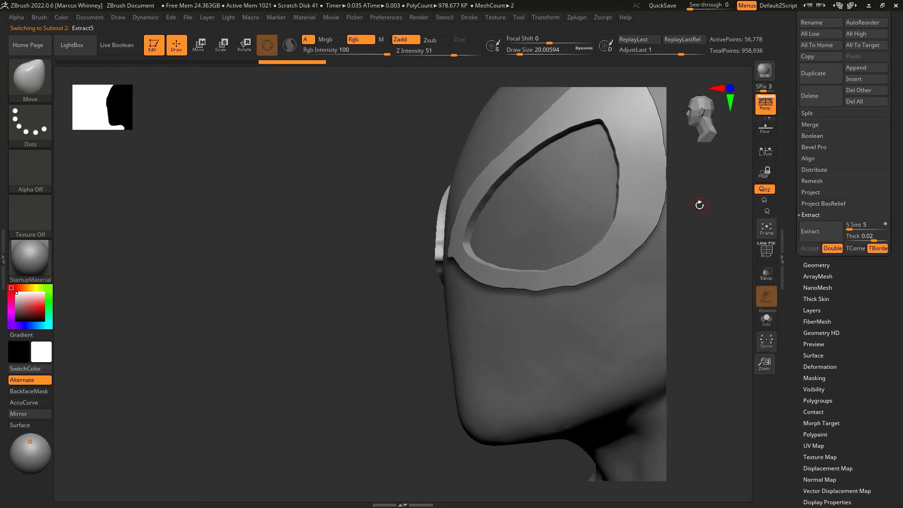
click(816, 266)
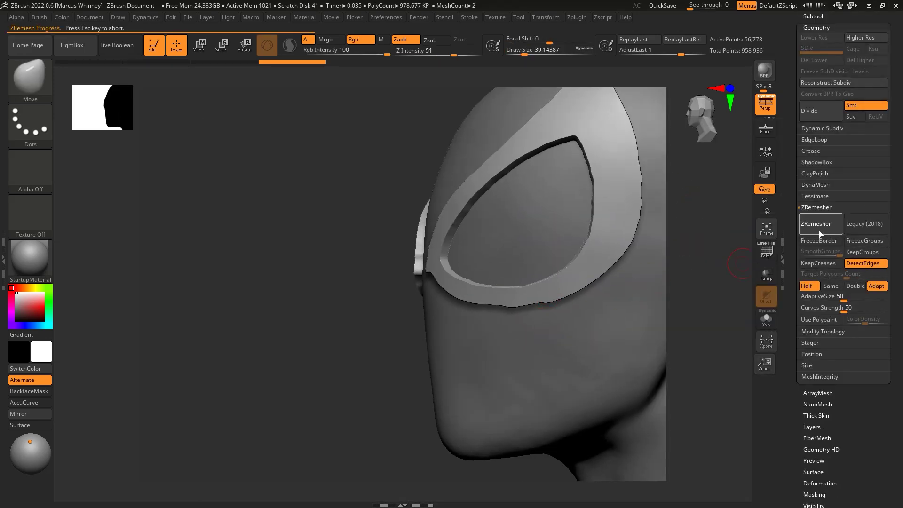
click(766, 249)
mouse_move(733, 301)
shift+mouse_down()
mouse_move(699, 337)
mouse_move(709, 297)
shift+mouse_up()
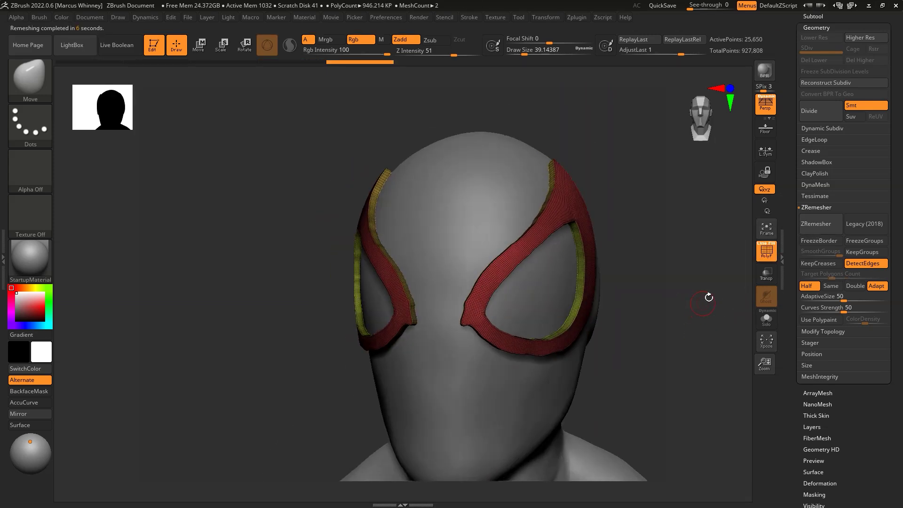
click(823, 229)
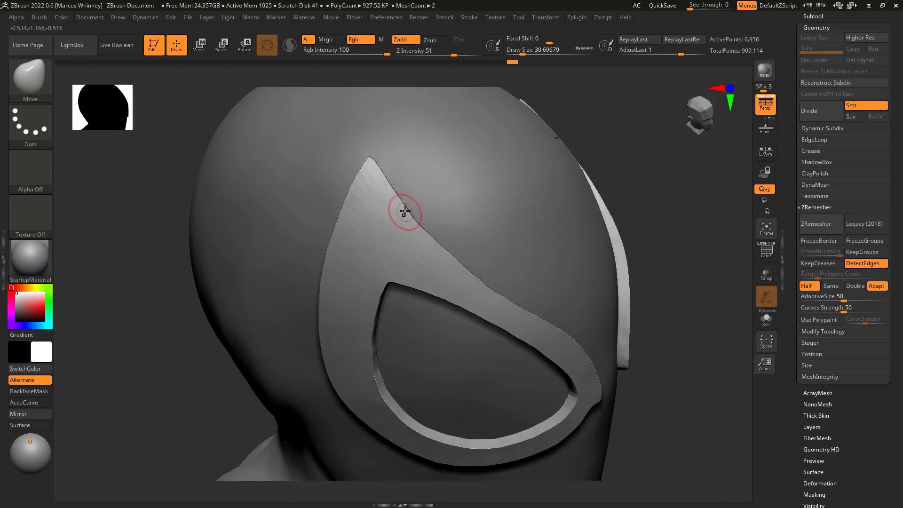
key(space)
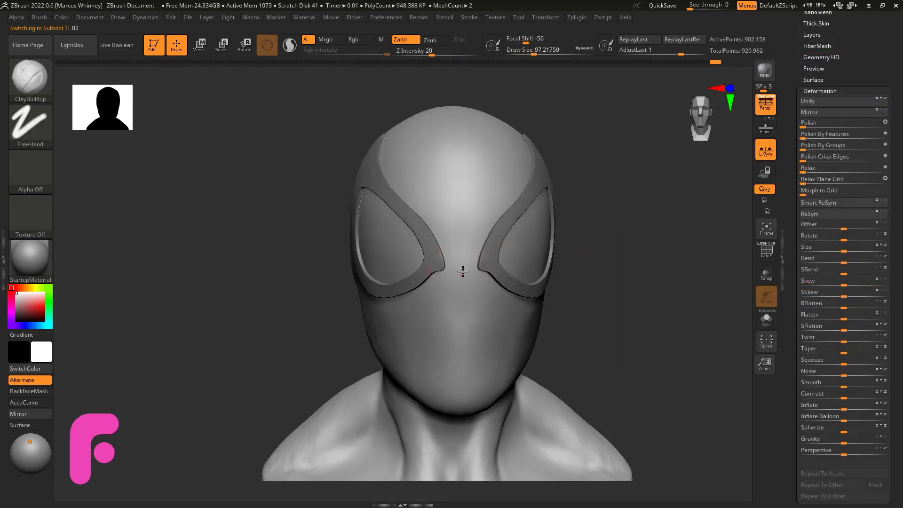
Step: Smooth the nose area, slightly enlarge the brush and turn the head
mouse_move(468, 315)
mouse_down()
mouse_move(463, 327)
mouse_move(473, 310)
mouse_up()
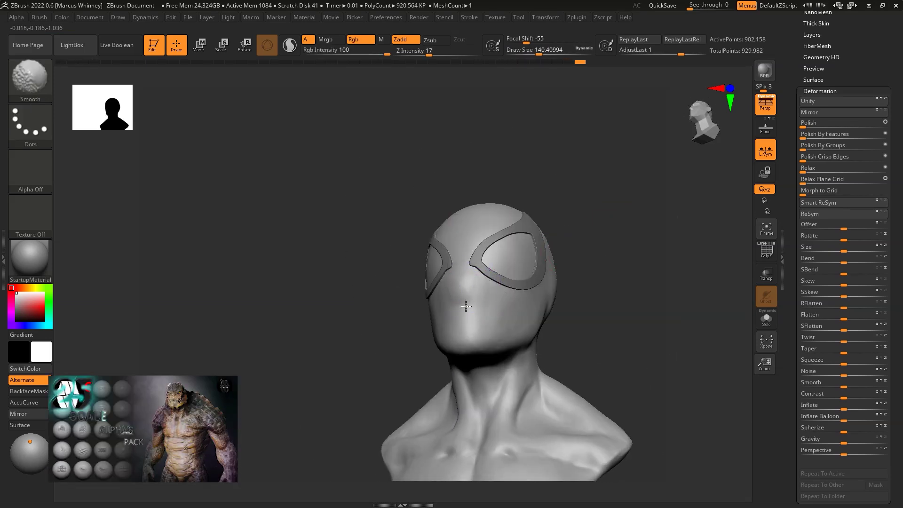
key(space)
drag(703, 246, 493, 193)
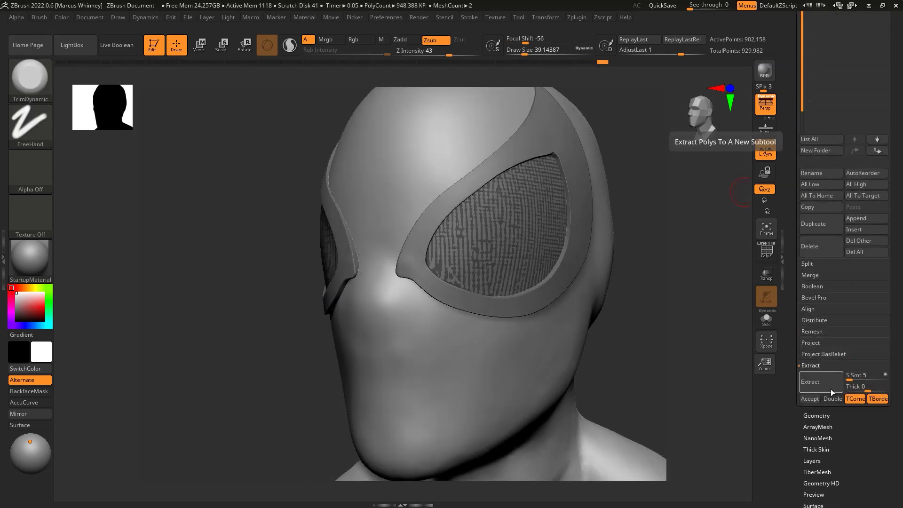
Step: Solo the Extract8 lens subtool and inspect its wireframe, reverting to the denser mesh
click(844, 46)
click(884, 36)
click(766, 319)
scroll(810, 318, down, 5)
click(816, 288)
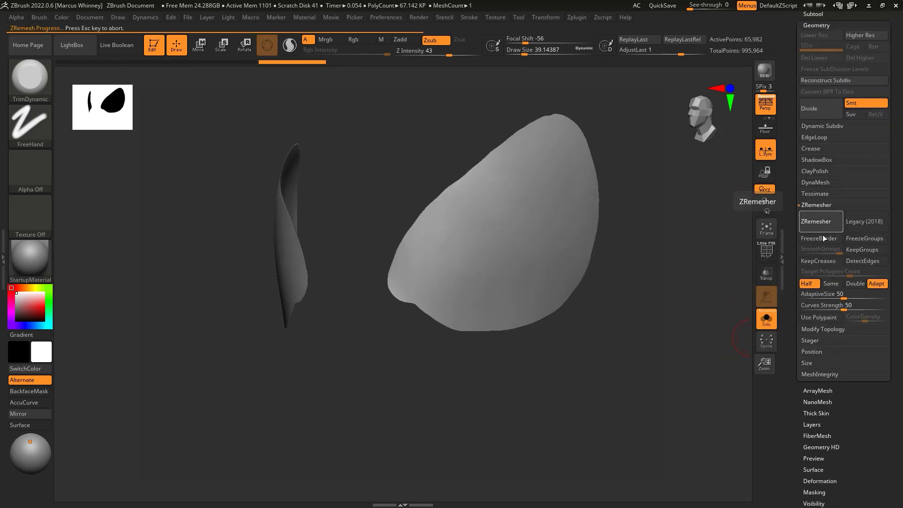
click(766, 254)
key(ctrl+z)
scroll(836, 252, down, 1)
scroll(820, 393, down, 2)
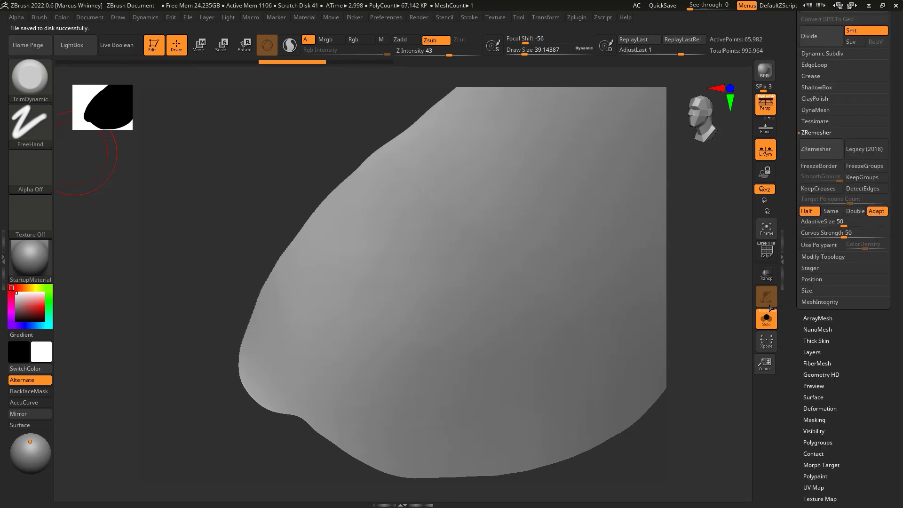
key(shift+f)
Step: ZRemesh the lenses with KeepCreases on, then turn Solo off to show the full bust
click(820, 408)
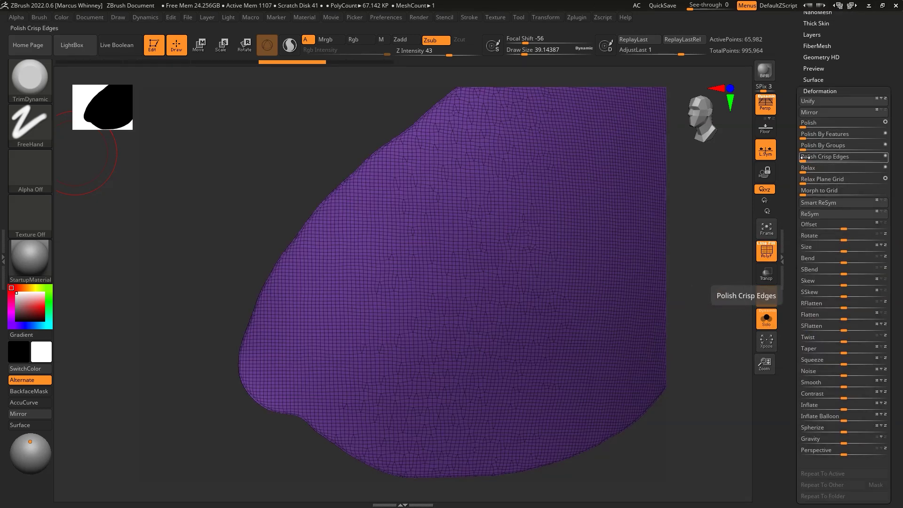
scroll(842, 188, up, 2)
click(821, 212)
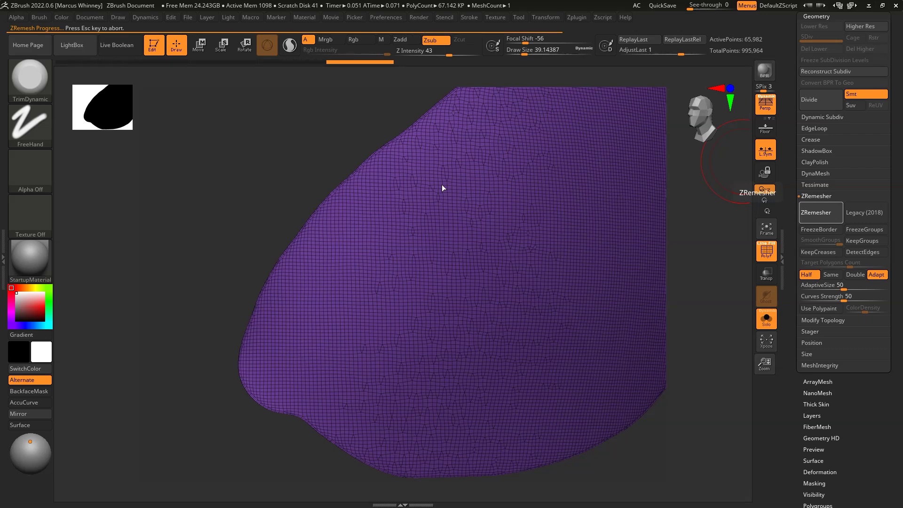
key(f)
key(shift+f)
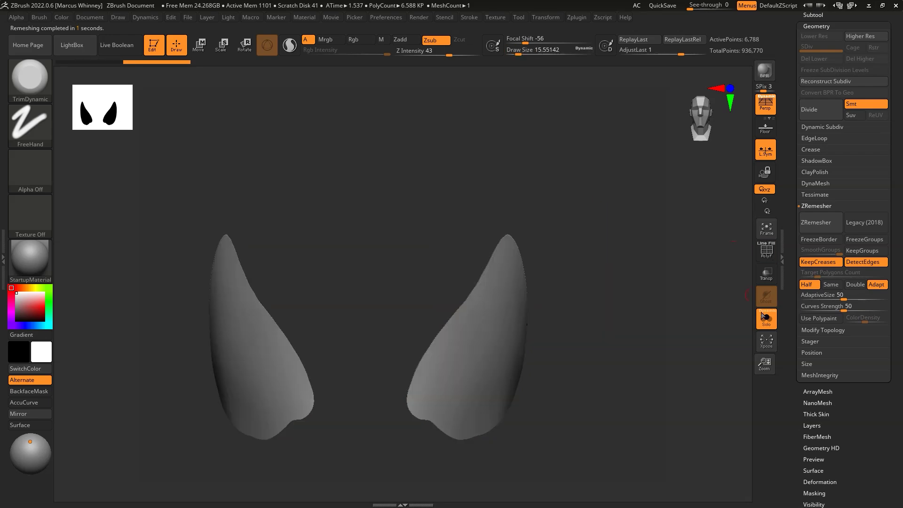
click(765, 318)
key(w)
drag(681, 244, 666, 175)
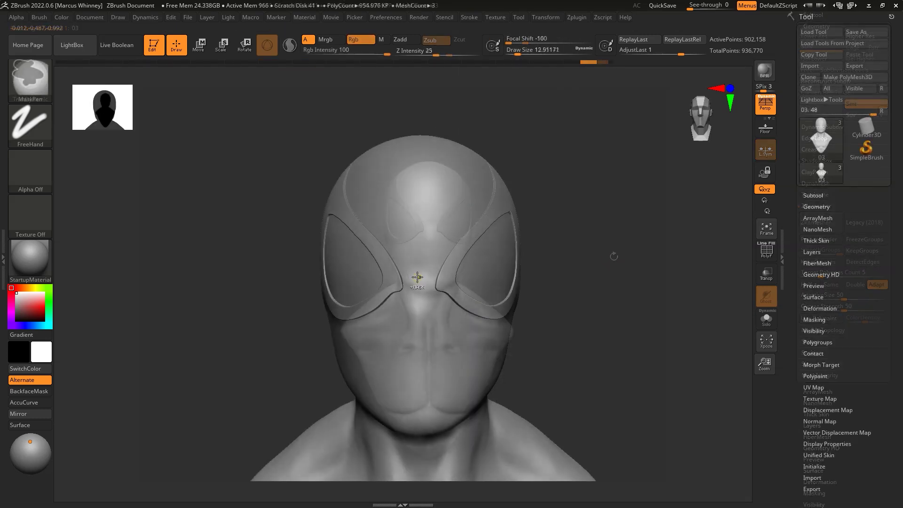
Step: Mask web lines up the forehead, beside the eyes and down the chin
drag(417, 278, 417, 233)
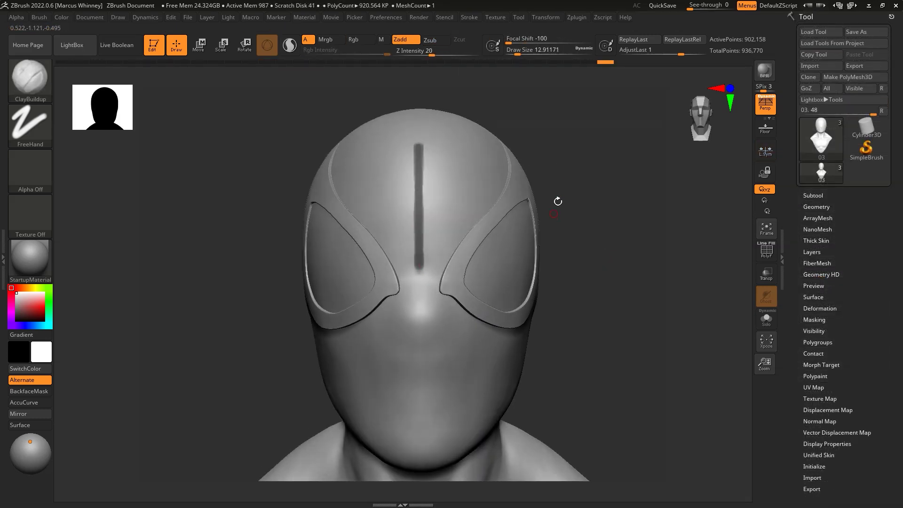
drag(554, 211, 414, 238)
drag(416, 179, 417, 141)
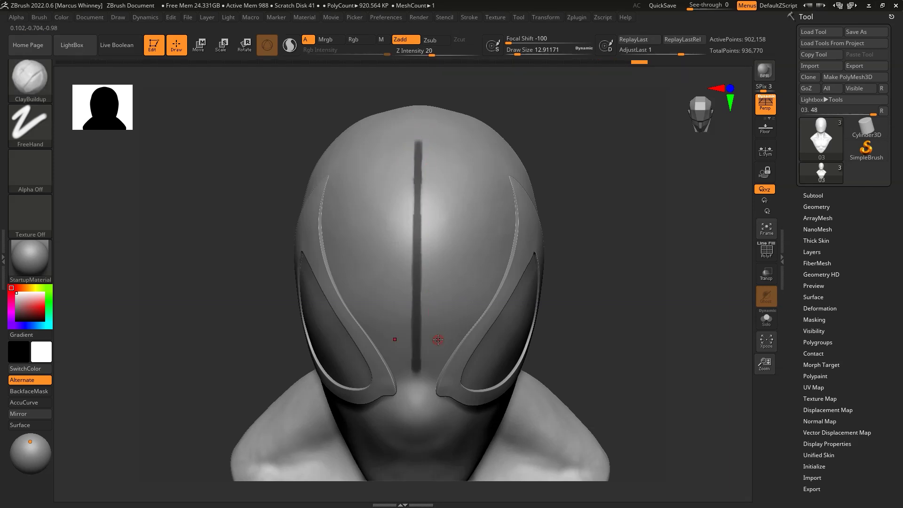
drag(433, 234, 449, 273)
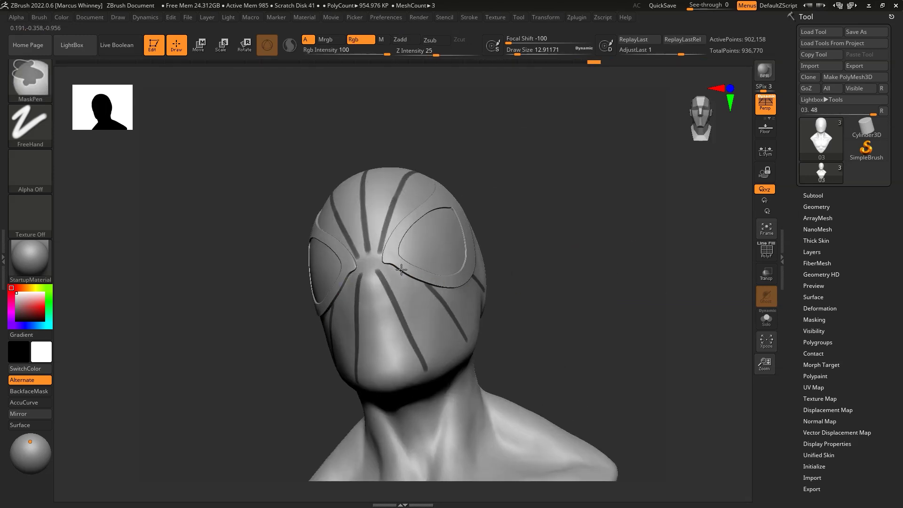
drag(512, 273, 425, 185)
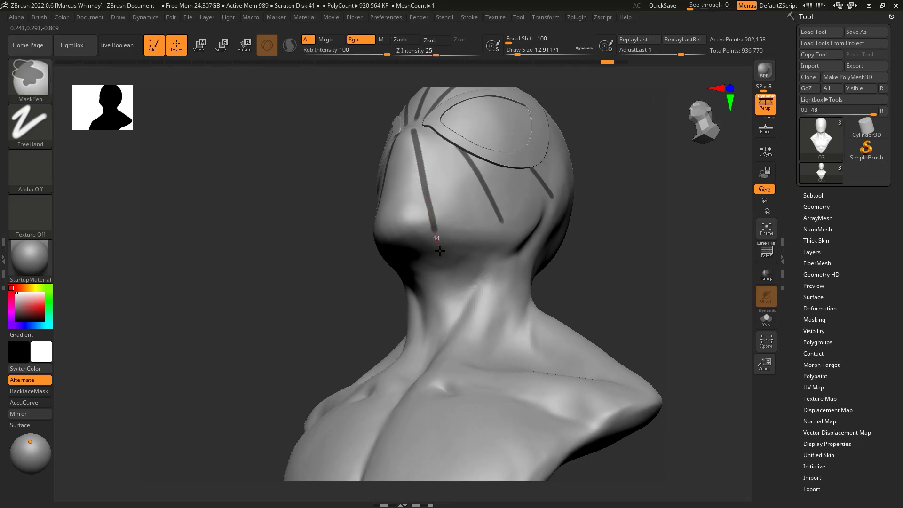
drag(440, 251, 450, 282)
Step: Mask web lines at the cheek and right chest, plus a horizontal line across the neck
mouse_move(583, 263)
mouse_down()
mouse_move(605, 228)
mouse_move(574, 202)
mouse_up()
drag(480, 194, 489, 206)
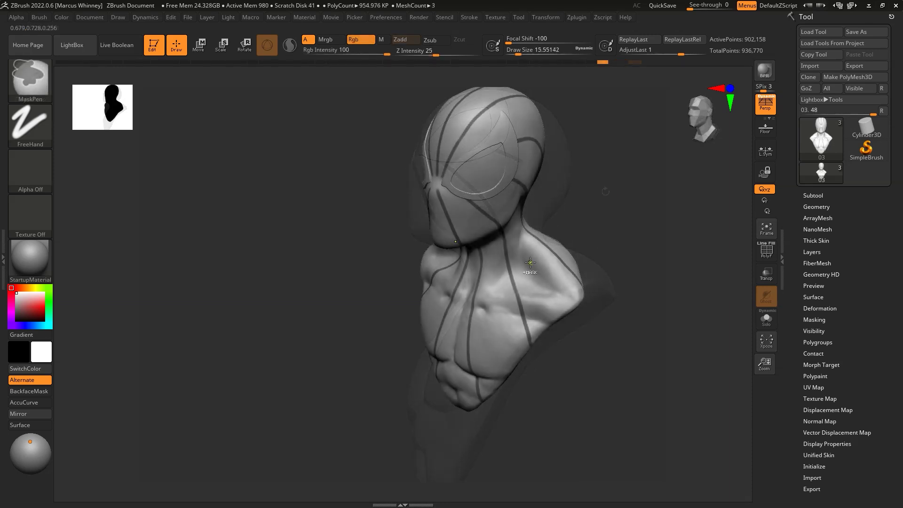
drag(576, 323, 495, 273)
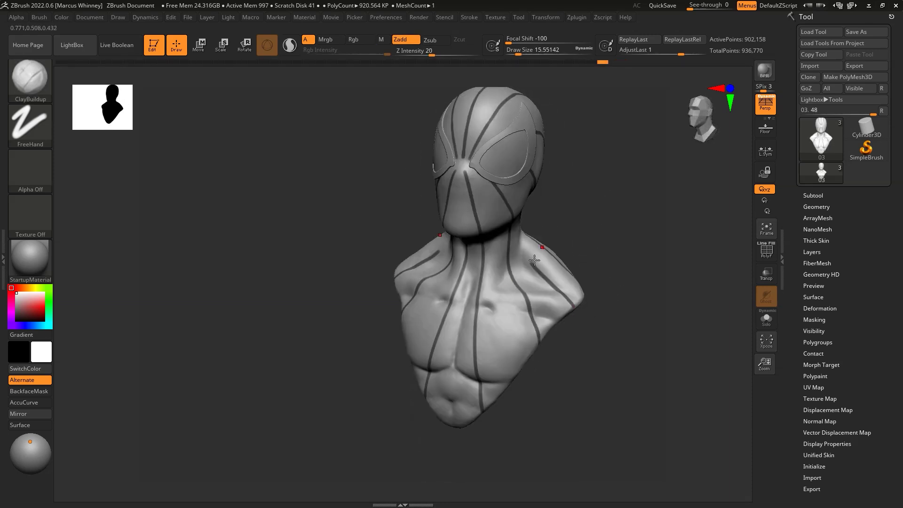
ctrl+drag(514, 370, 517, 380)
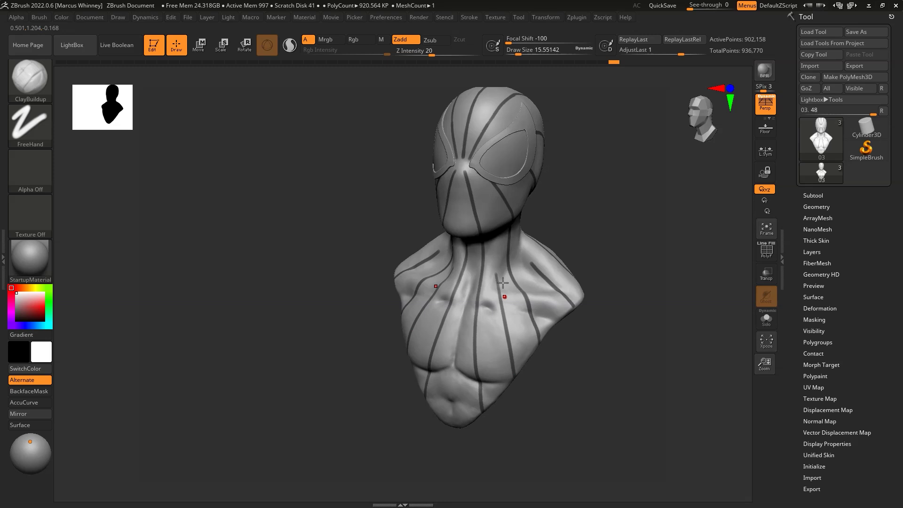
drag(635, 264, 634, 286)
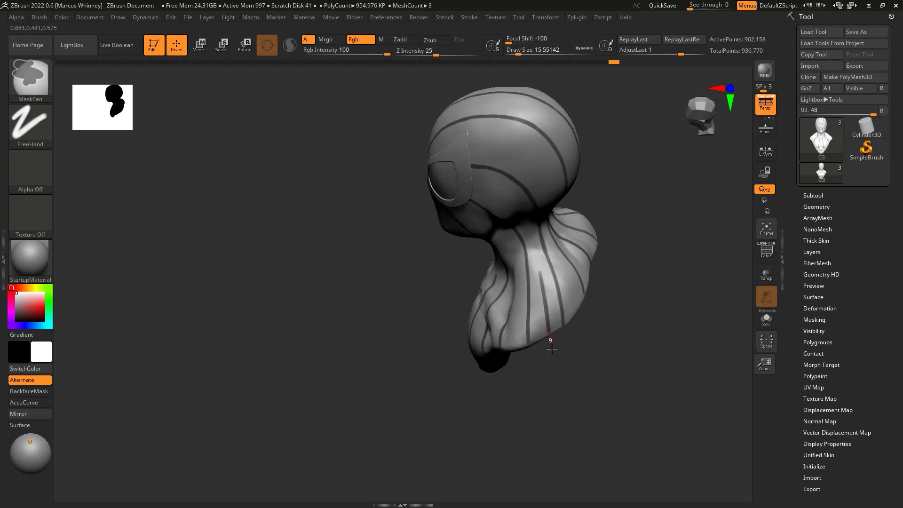
drag(550, 346, 566, 282)
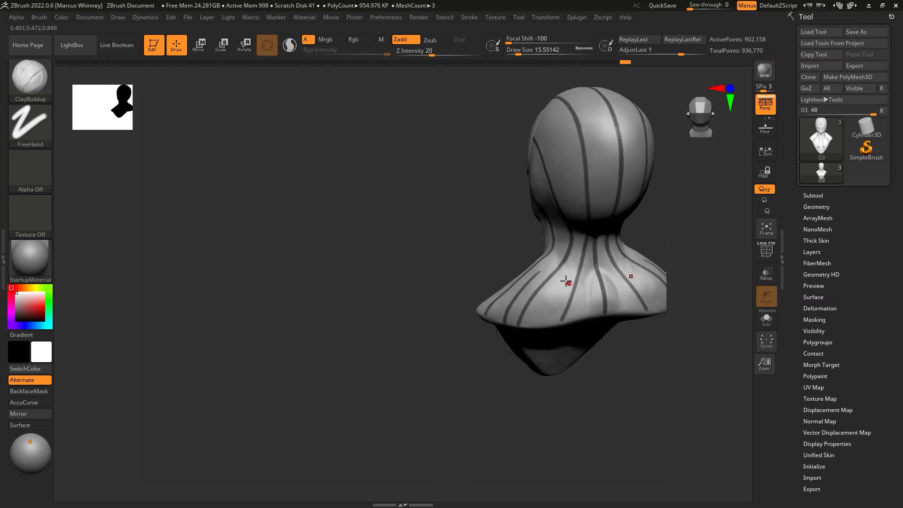
mouse_move(587, 329)
mouse_down()
mouse_move(665, 377)
mouse_move(488, 262)
mouse_move(516, 260)
mouse_up()
ctrl+drag(458, 262, 520, 267)
Step: Finish the horizontal web mask line across the neck, turning the bust to check it
right_drag(520, 266, 509, 259)
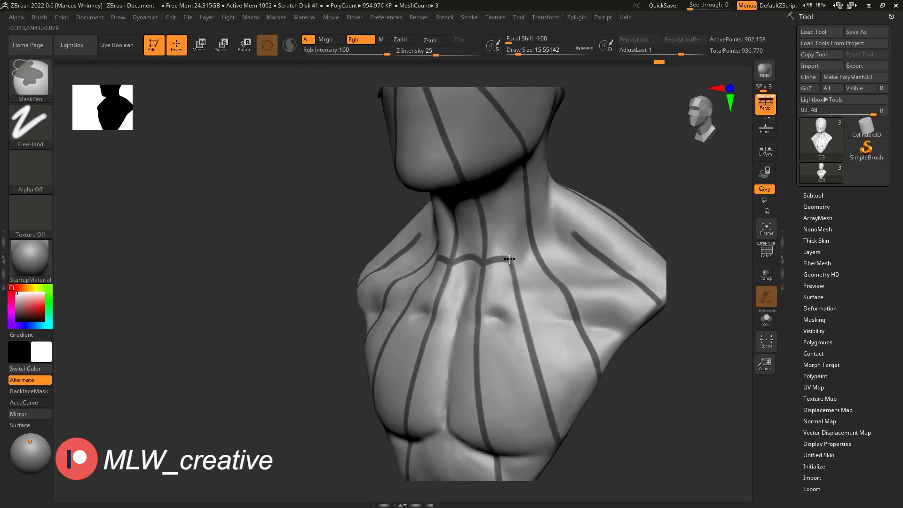
ctrl+drag(540, 250, 545, 242)
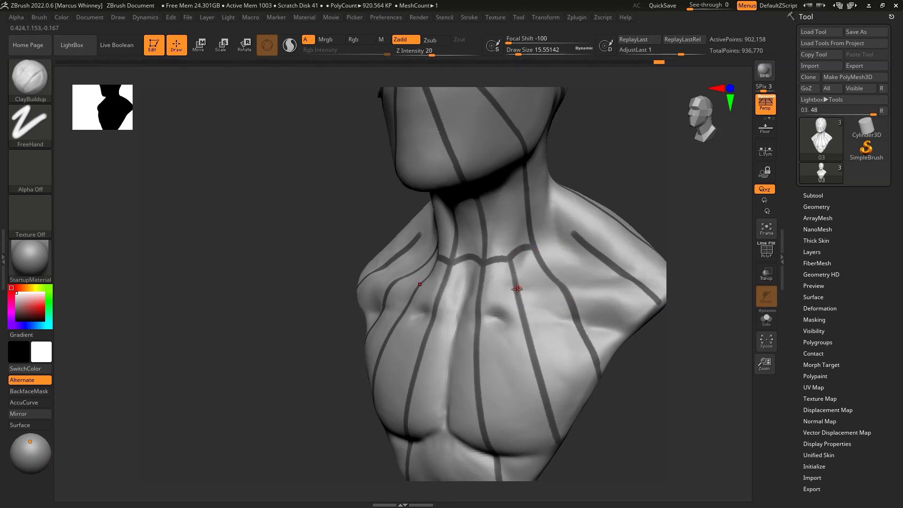
drag(642, 184, 570, 225)
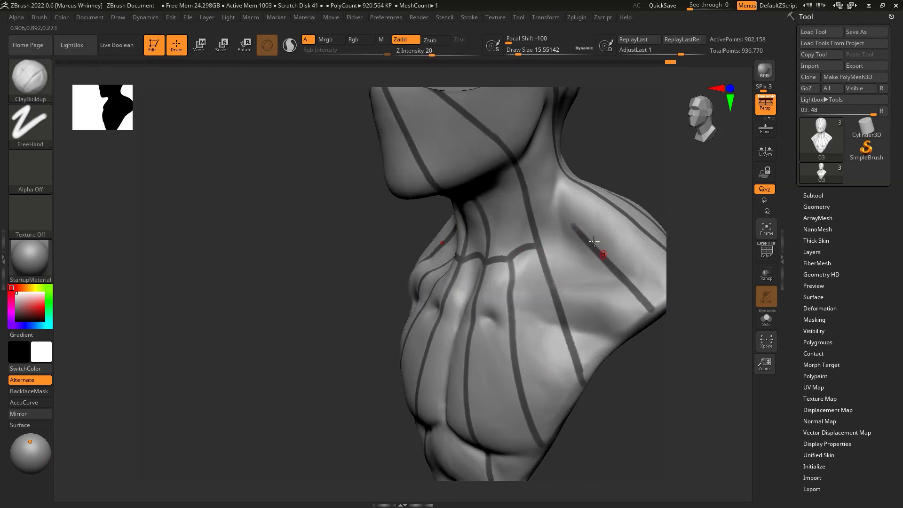
mouse_move(668, 357)
mouse_down()
mouse_move(649, 347)
mouse_move(649, 327)
mouse_move(626, 364)
mouse_move(468, 281)
mouse_up()
mouse_move(555, 270)
mouse_down()
mouse_move(585, 276)
mouse_move(587, 254)
mouse_move(648, 307)
mouse_up()
Step: Inspect the web mask from below and from the side, ending in a straight front view
mouse_move(572, 203)
mouse_down()
mouse_move(629, 282)
mouse_move(460, 281)
mouse_move(462, 263)
mouse_up()
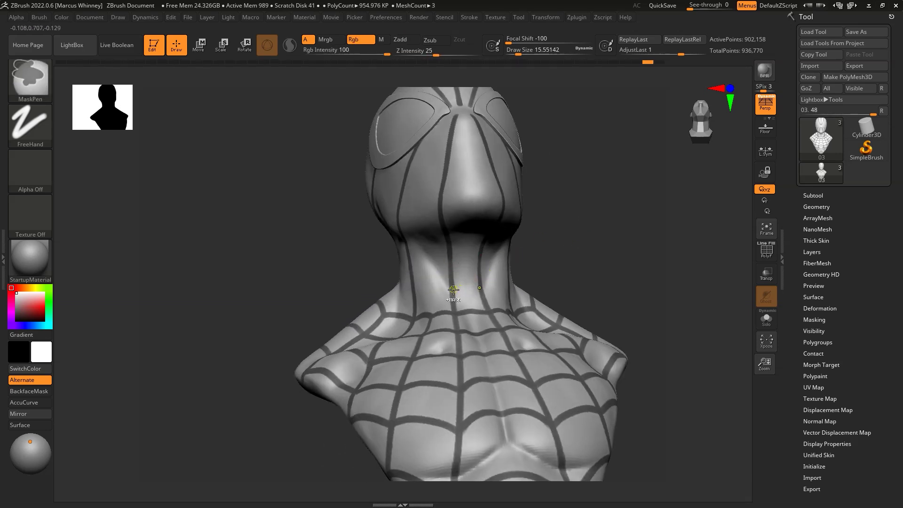
drag(480, 283, 552, 270)
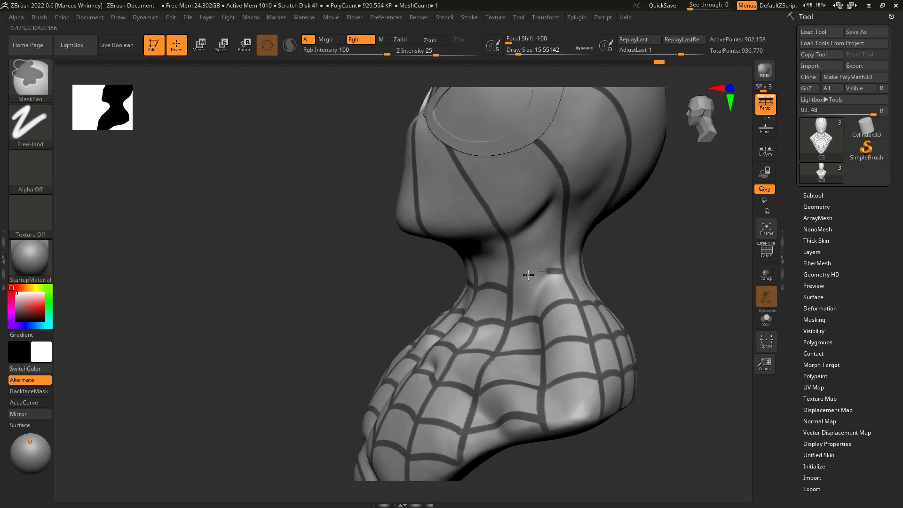
drag(529, 275, 509, 293)
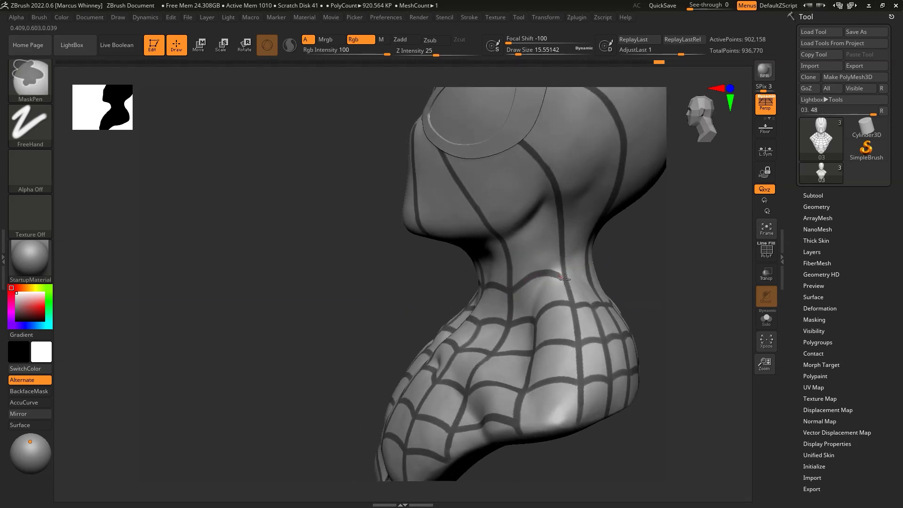
drag(651, 264, 484, 257)
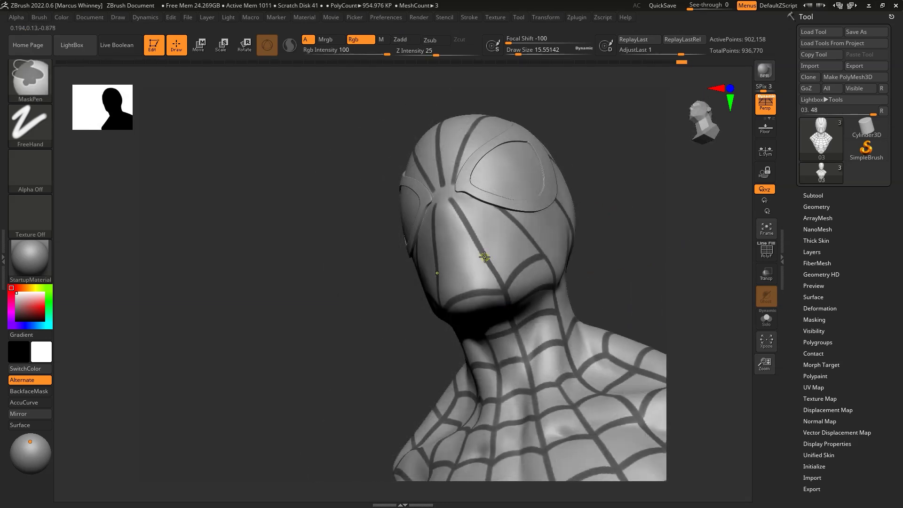
mouse_move(449, 264)
right_down()
mouse_move(480, 252)
mouse_move(441, 220)
right_up()
shift+right_drag(434, 234, 467, 220)
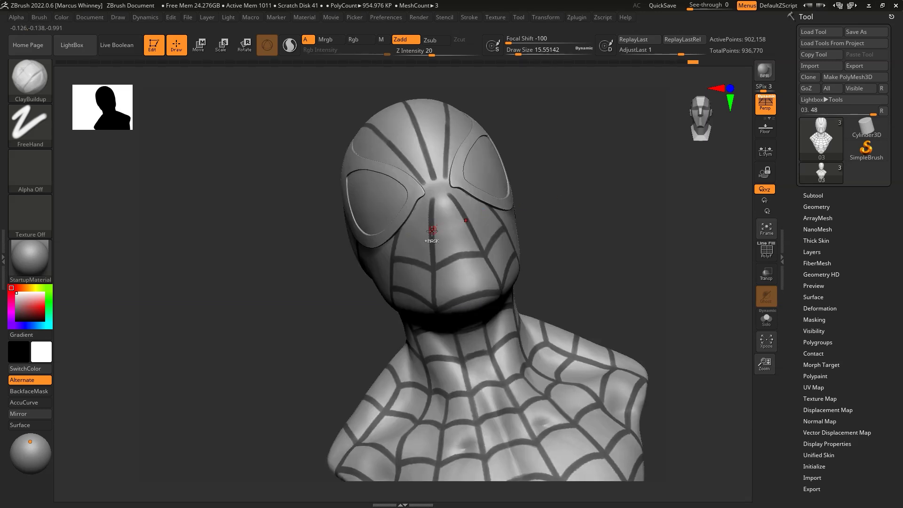
key(ctrl)
Step: Mask the remaining web lines near the eyes from a side profile with MaskPen
right_drag(603, 222, 465, 146)
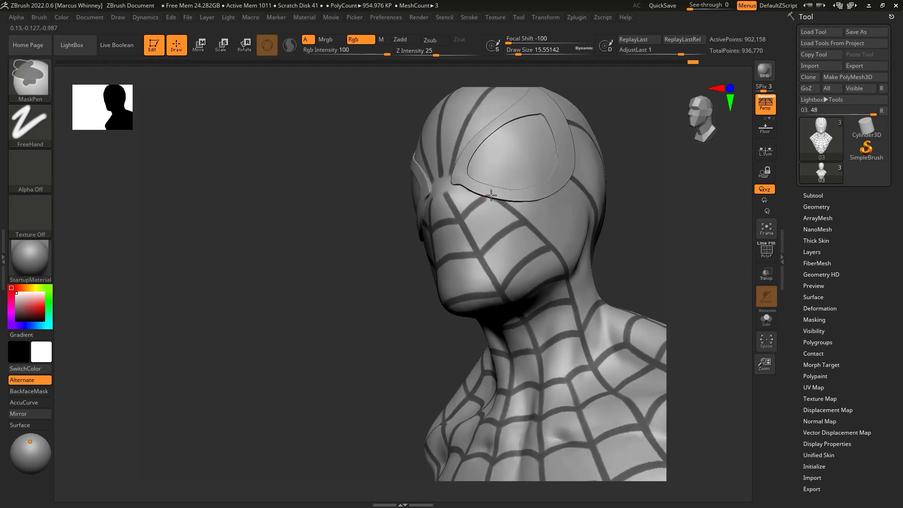
key(ctrl)
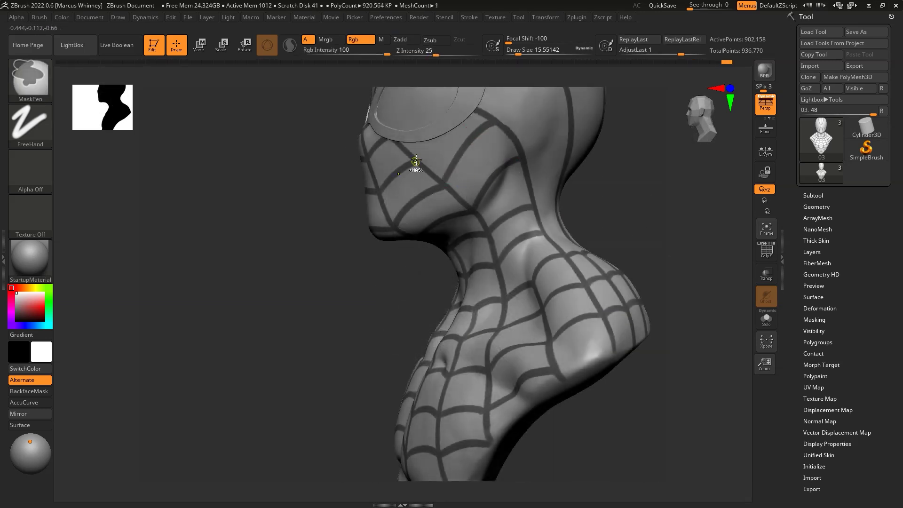
key(ctrl)
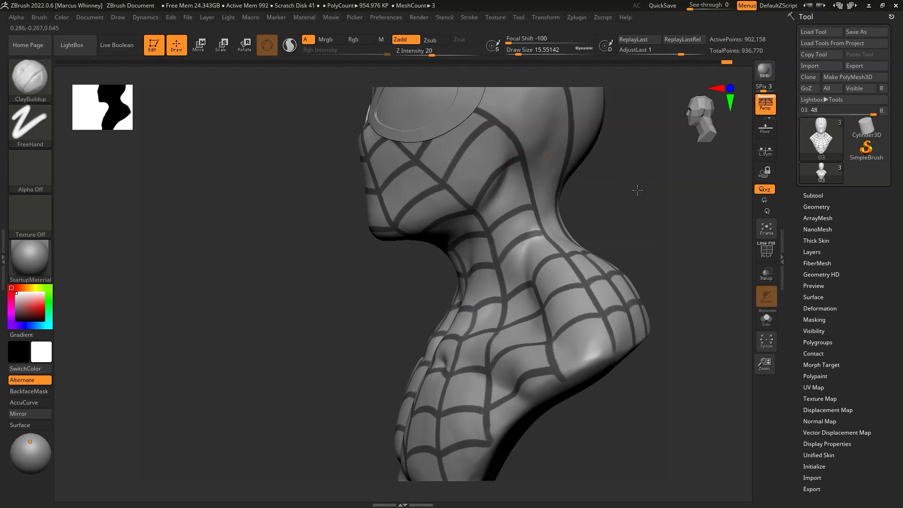
key(f)
mouse_move(625, 246)
right_down()
mouse_move(629, 234)
mouse_move(631, 256)
right_up()
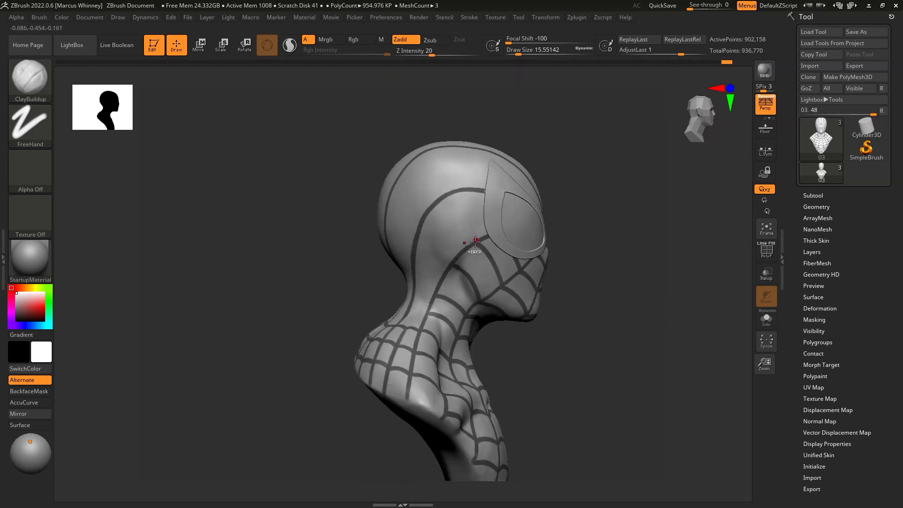
key(ctrl)
key(ctrl)
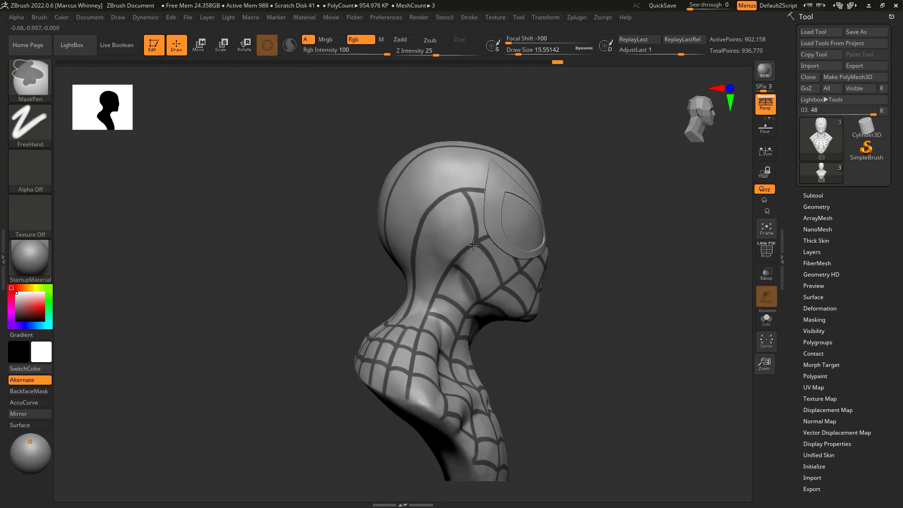
Step: Frame the whole bust from the front to check the completed web grid
right_drag(474, 210, 565, 191)
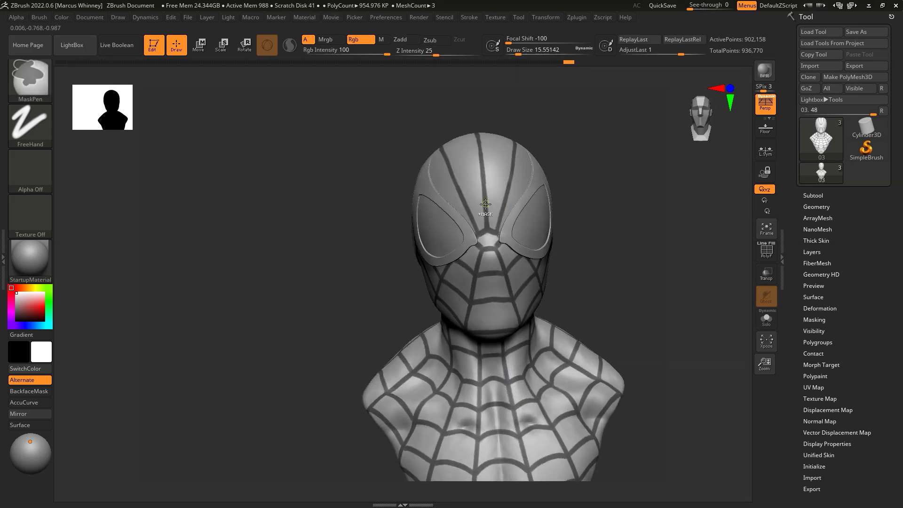
ctrl+shift+click(631, 213)
key(f)
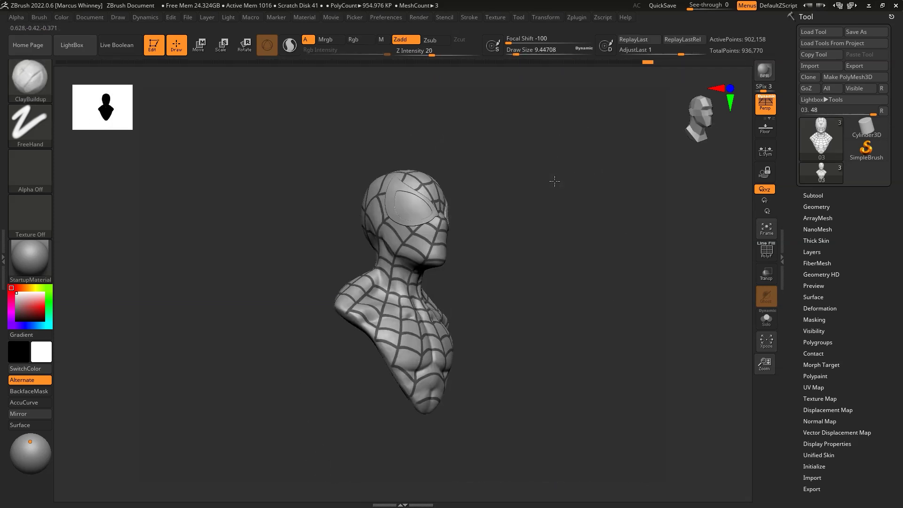
ctrl+right_drag(623, 282, 677, 230)
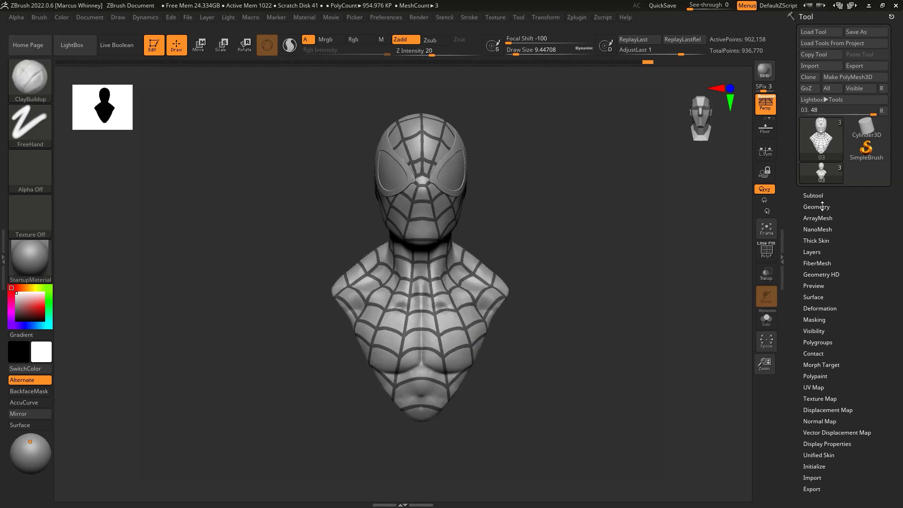
click(814, 195)
Step: Extract the masked web at about 0.0046 thickness and accept it as a new subtool
scroll(856, 265, down, 5)
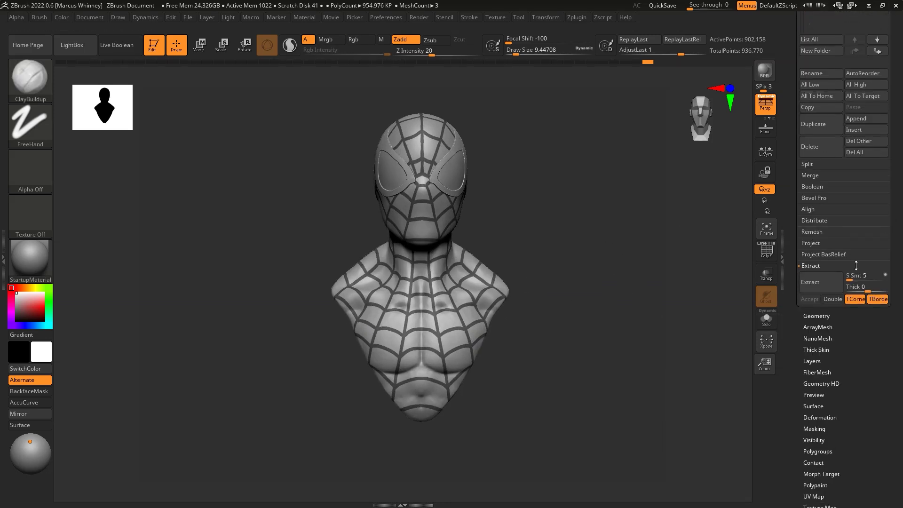
drag(870, 289, 872, 289)
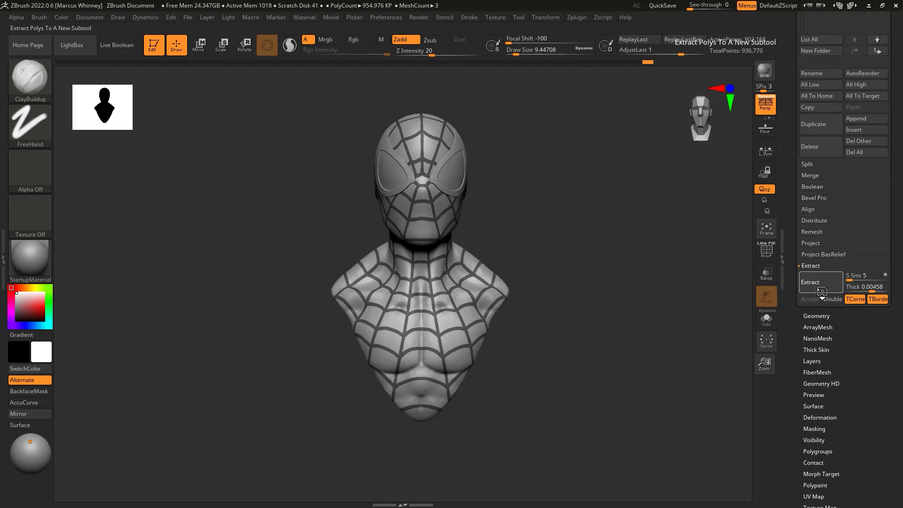
mouse_move(584, 403)
mouse_down()
mouse_move(609, 343)
mouse_move(626, 353)
mouse_up()
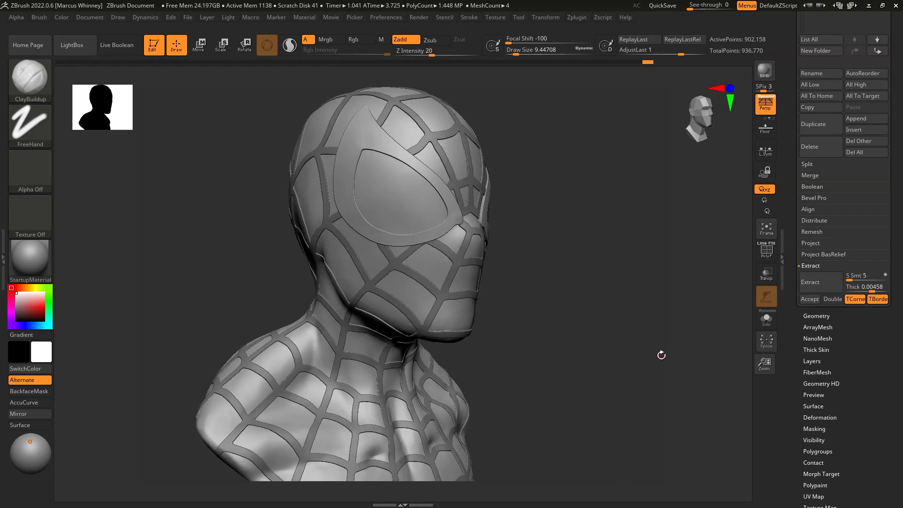
click(809, 299)
Step: Solo the extracted web mesh and expand the subtool list
drag(611, 262, 543, 265)
click(766, 319)
drag(629, 316, 484, 402)
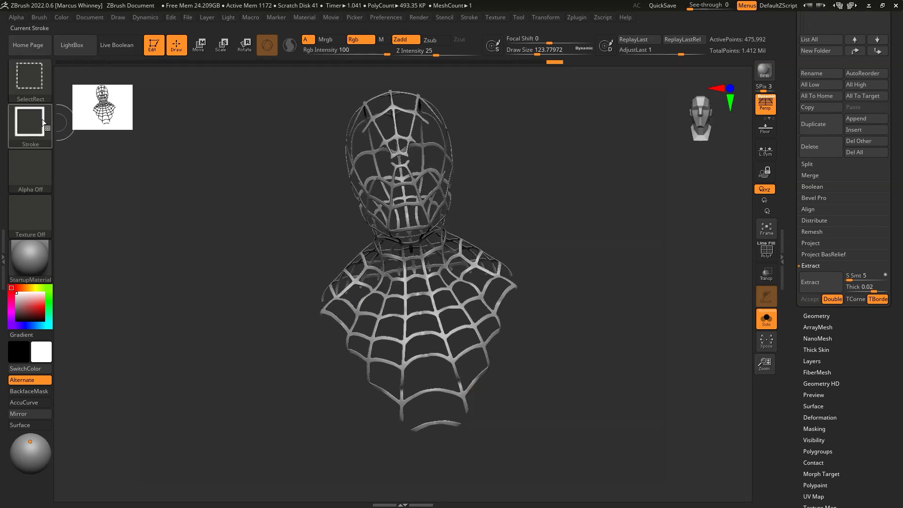
drag(890, 52, 891, 253)
click(809, 366)
Step: Merge the small Extract2 piece down into the Extract1 web subtool
click(826, 75)
click(828, 45)
mouse_move(649, 292)
mouse_down()
mouse_move(665, 262)
mouse_move(677, 281)
mouse_up()
click(810, 433)
click(820, 388)
click(734, 407)
Step: Hide the head portion of the web and separate it with Split Hidden
drag(635, 330, 471, 430)
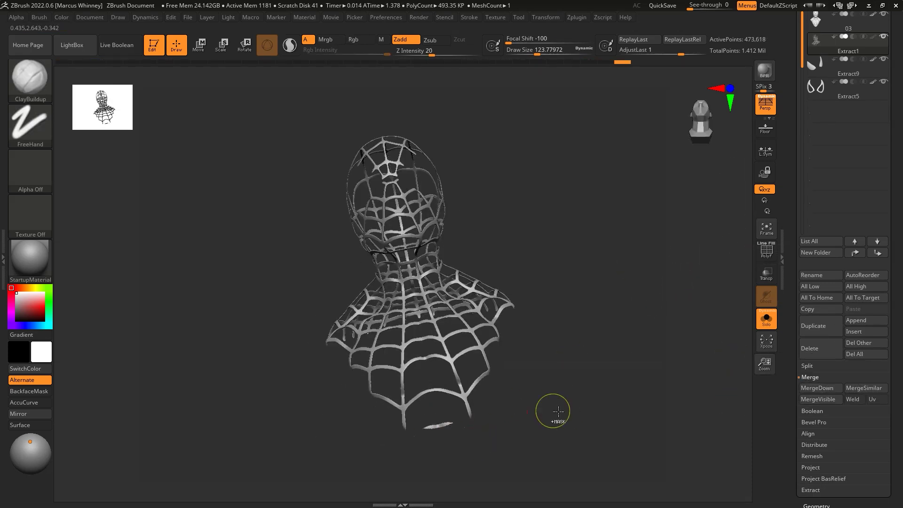
ctrl+shift+drag(364, 475, 423, 459)
drag(581, 256, 663, 319)
ctrl+shift+click(662, 319)
key(f)
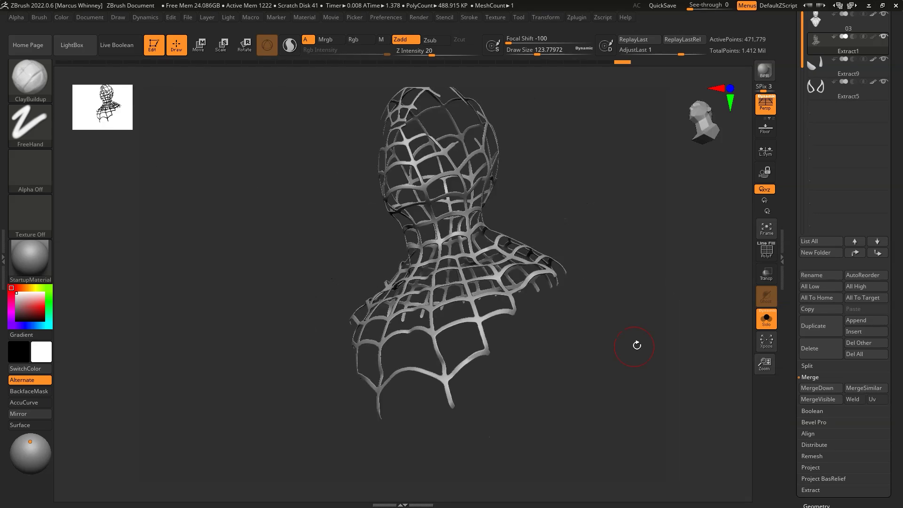
drag(631, 347, 697, 300)
click(814, 366)
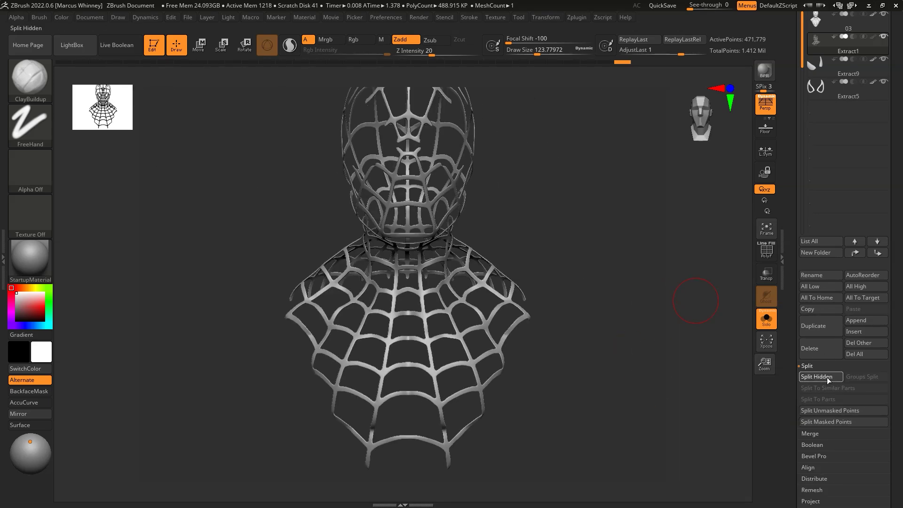
click(732, 375)
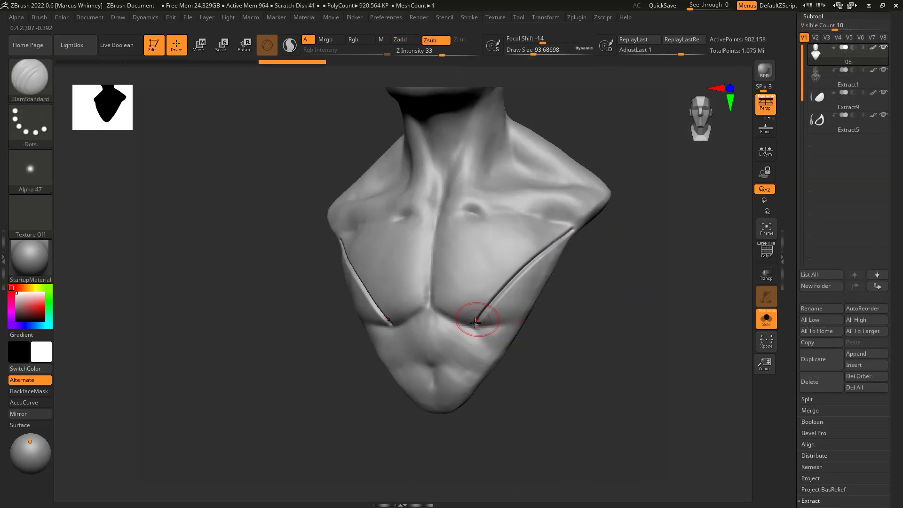
Step: Carve a groove down from each diagonal torso seam, checking from a front view
right_drag(491, 322, 474, 325)
drag(474, 325, 474, 379)
mouse_move(474, 378)
right_down()
mouse_move(594, 272)
mouse_move(611, 241)
right_up()
mouse_move(588, 214)
right_down()
mouse_move(602, 269)
mouse_move(579, 264)
right_up()
Step: Switch to the Pinch brush, then to DamStandard, for refining the torso grooves
key(b)
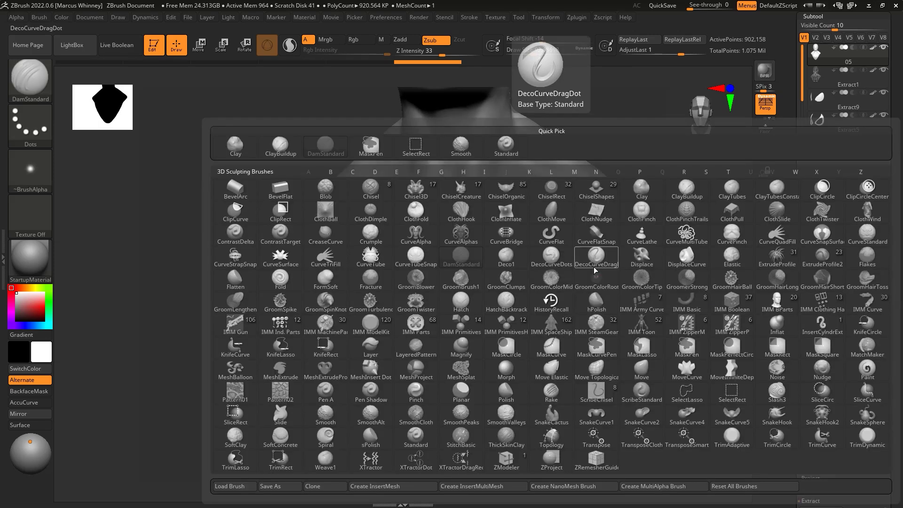
key(p)
key(i)
mouse_move(481, 339)
right_down()
mouse_move(650, 338)
mouse_move(658, 377)
mouse_move(480, 240)
mouse_move(478, 266)
right_up()
key(b)
key(d)
key(s)
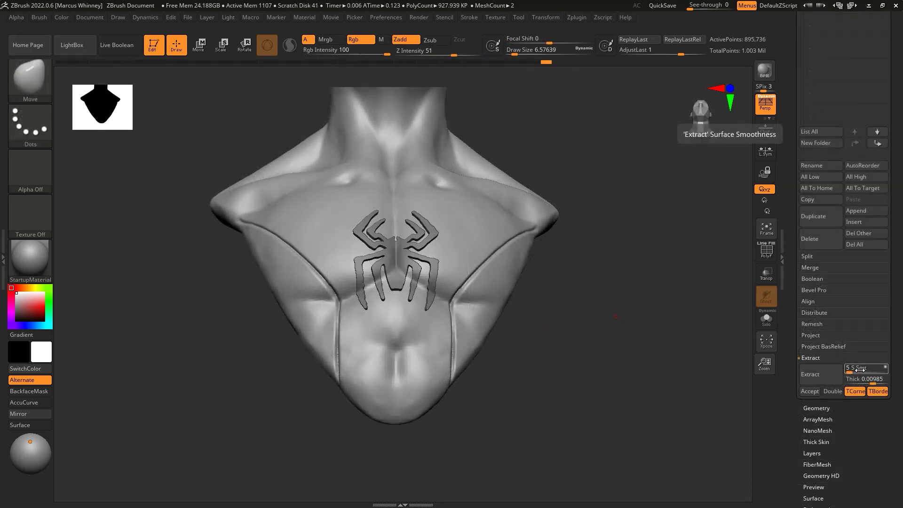
Step: Extract the spider emblem at 0.02 thickness, accept it, smooth it, and bring up Transpose
text(0.02)
key(Return)
click(809, 391)
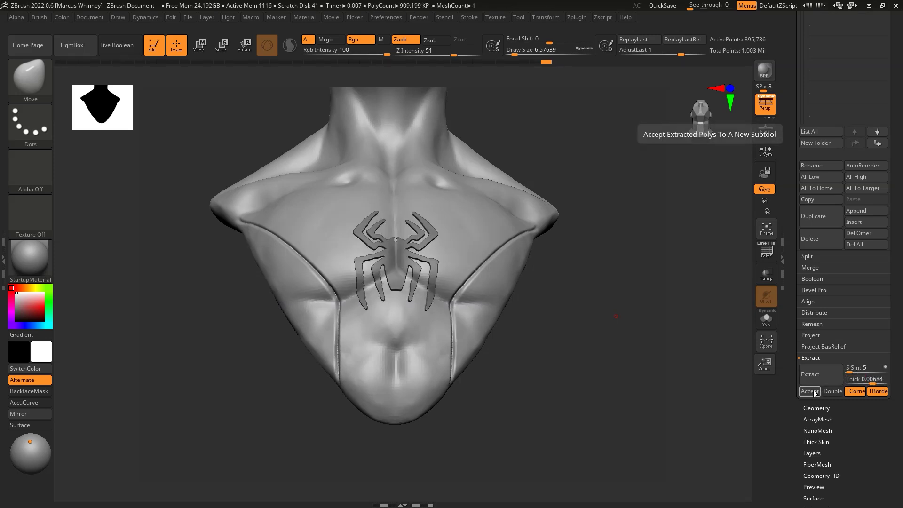
drag(649, 291, 621, 270)
key(shift)
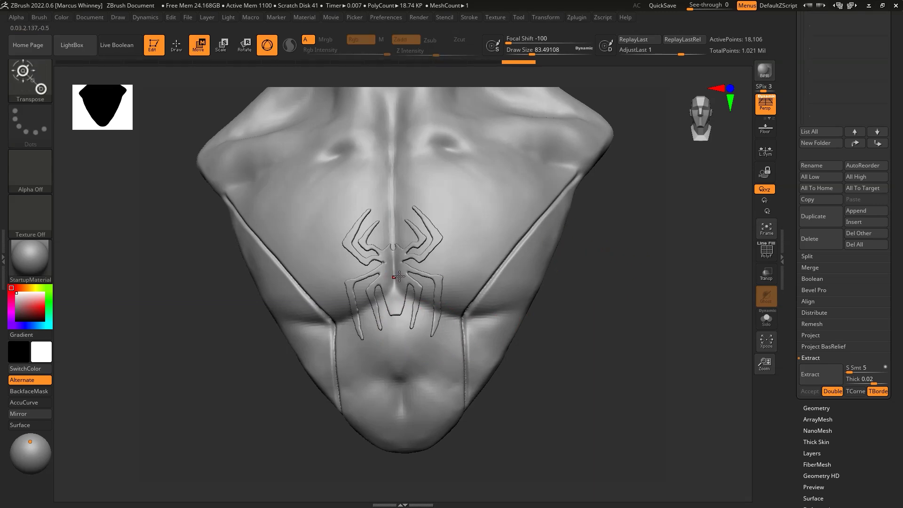
key(y)
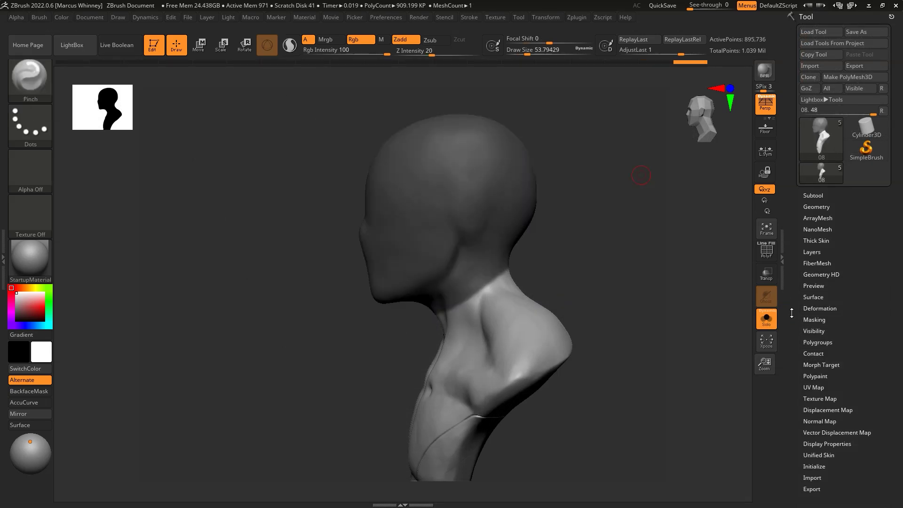
Step: Display the bust's polygroup colours and view the torso from the front
click(817, 342)
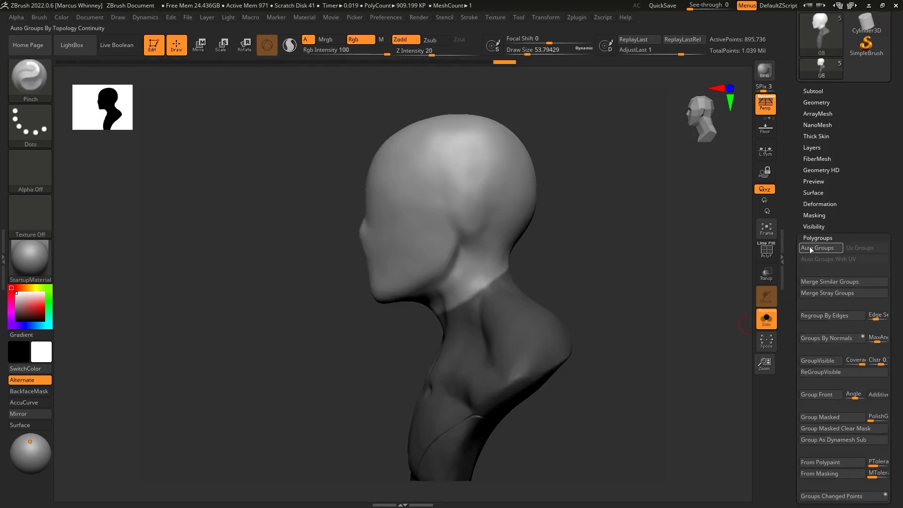
click(767, 249)
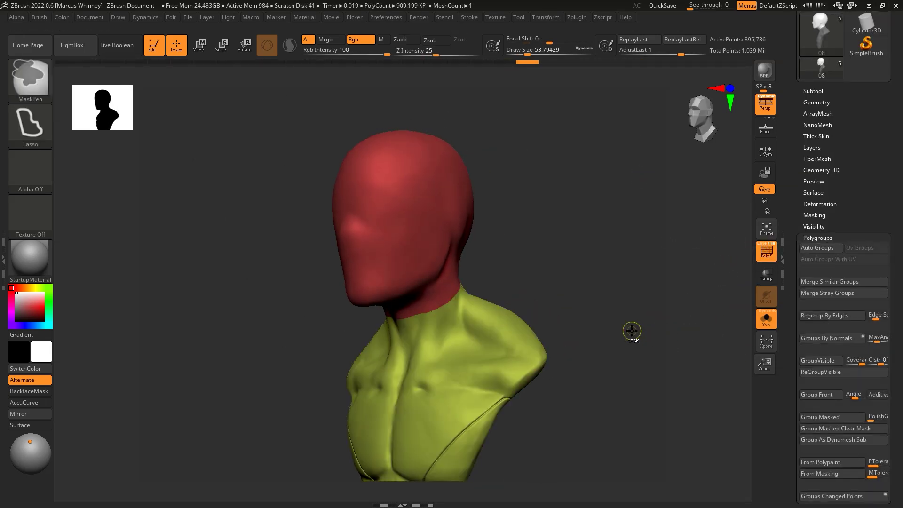
mouse_move(630, 328)
mouse_down()
mouse_move(615, 297)
mouse_move(615, 262)
mouse_move(611, 280)
mouse_move(630, 338)
mouse_move(599, 377)
mouse_move(582, 218)
mouse_up()
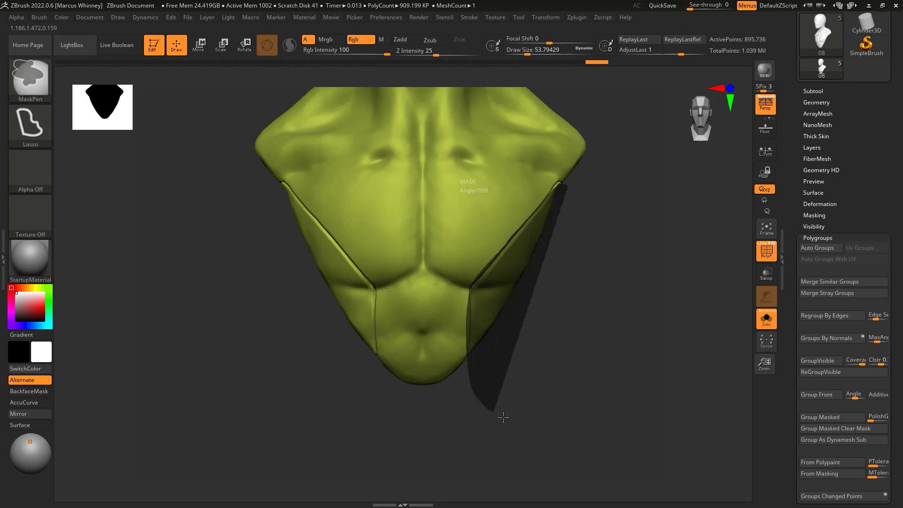
drag(500, 413, 590, 248)
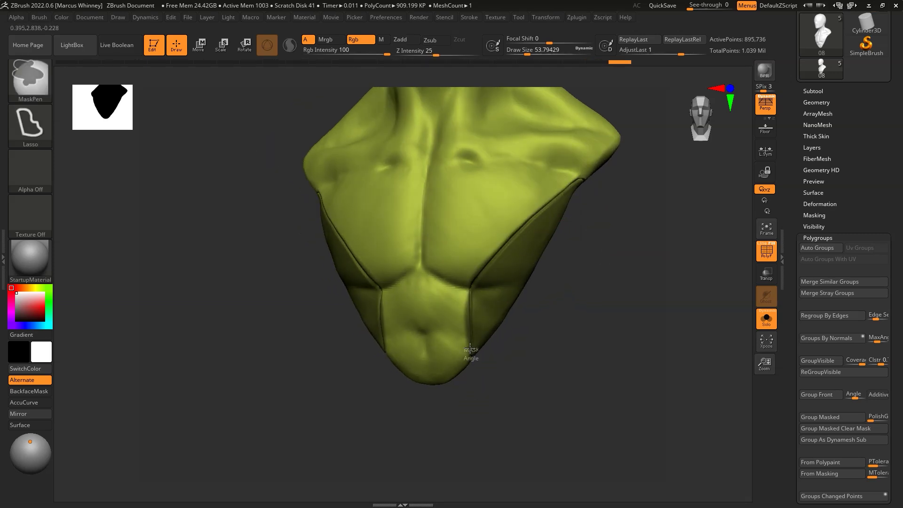
Step: Hide the head polygroup to isolate the torso, unhide all, and select body subtool 09
ctrl+shift+drag(420, 218, 473, 157)
mouse_move(583, 273)
ctrl+shift+mouse_down()
mouse_move(609, 288)
mouse_move(586, 307)
ctrl+shift+mouse_up()
ctrl+shift+click(621, 315)
alt+click(489, 313)
mouse_move(490, 313)
mouse_down()
mouse_move(638, 258)
mouse_move(644, 320)
mouse_move(543, 224)
mouse_up()
key(shift+f)
key(b)
key(Escape)
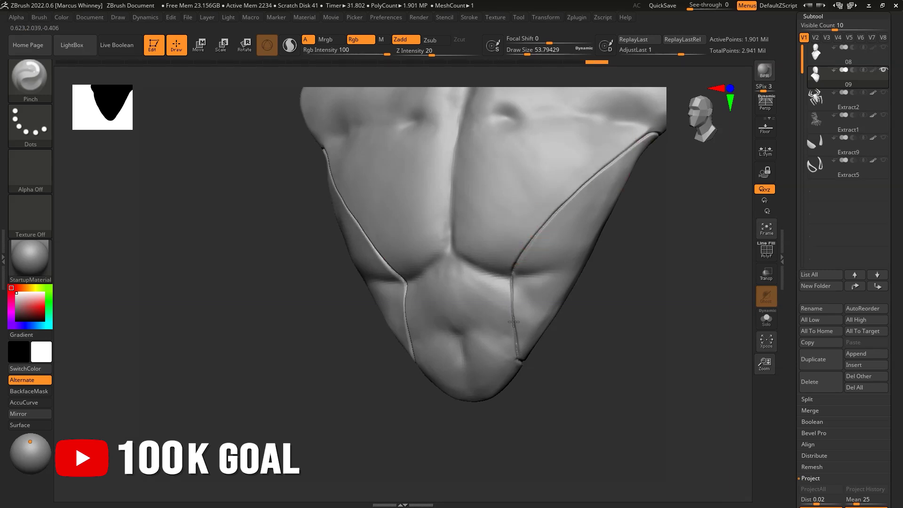
Step: Sharpen the torso seam with a Standard brush stroke, checking it from front and side
mouse_move(610, 369)
mouse_down()
mouse_move(573, 414)
mouse_move(621, 329)
mouse_up()
drag(468, 352, 573, 238)
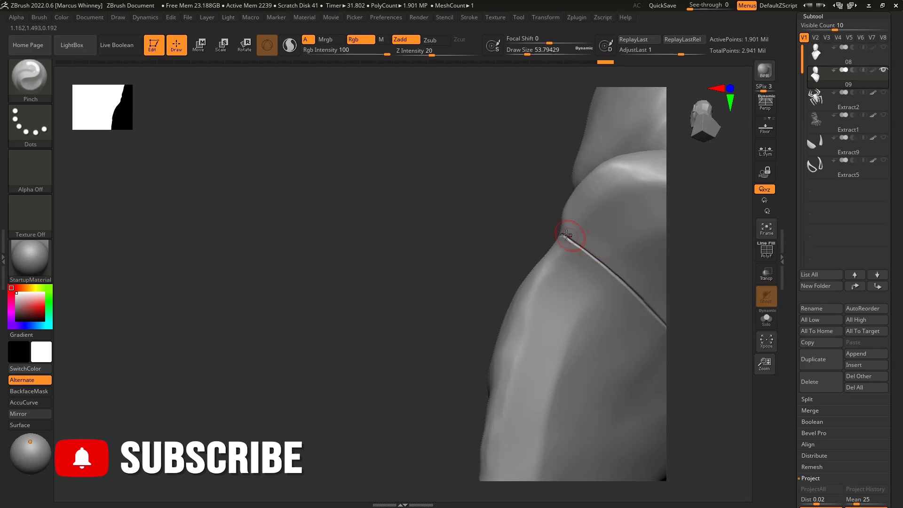
shift+drag(700, 361, 489, 338)
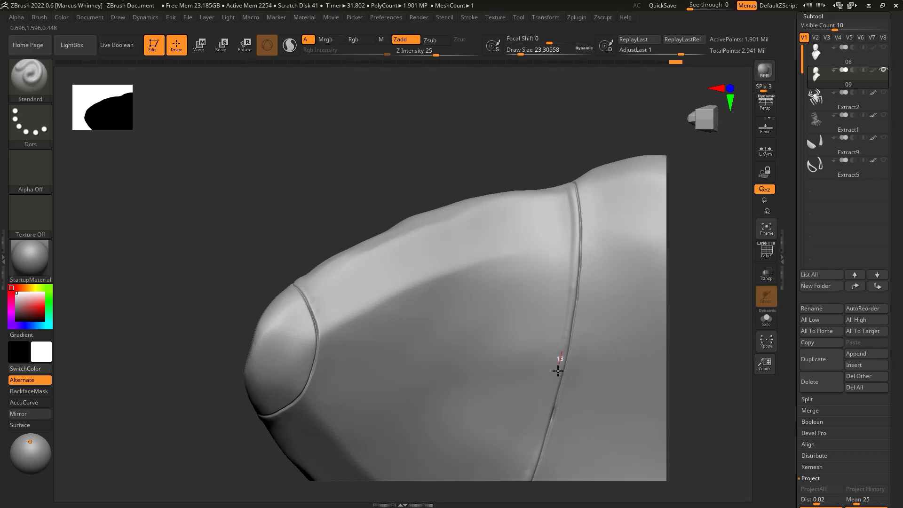
key(shift)
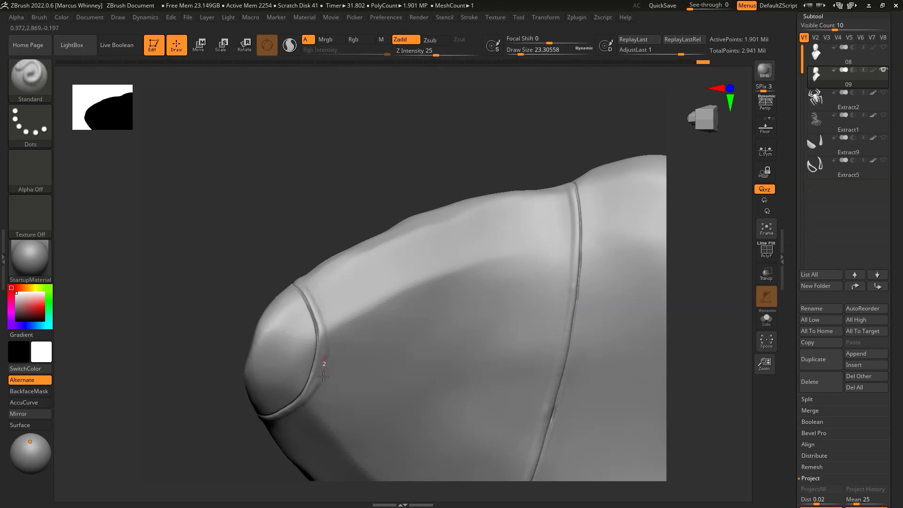
drag(302, 288, 322, 332)
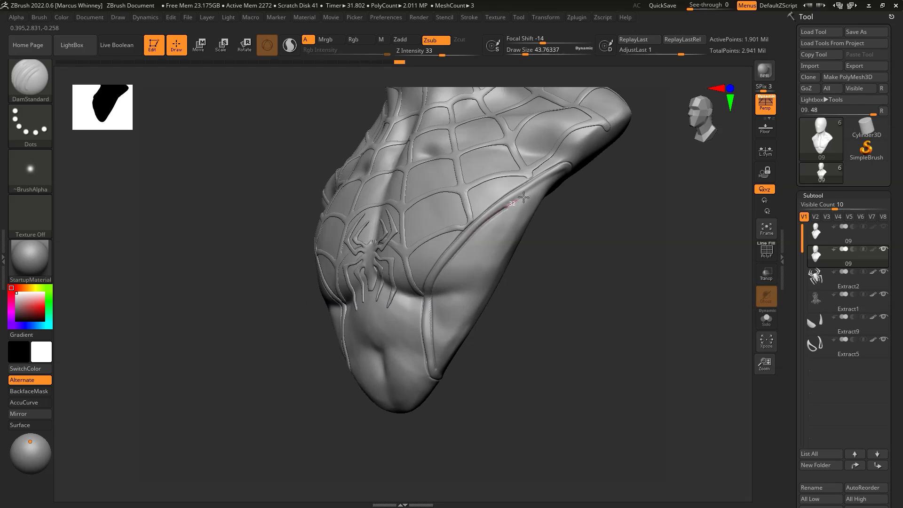
mouse_move(613, 258)
mouse_down()
mouse_move(633, 269)
mouse_move(509, 137)
mouse_up()
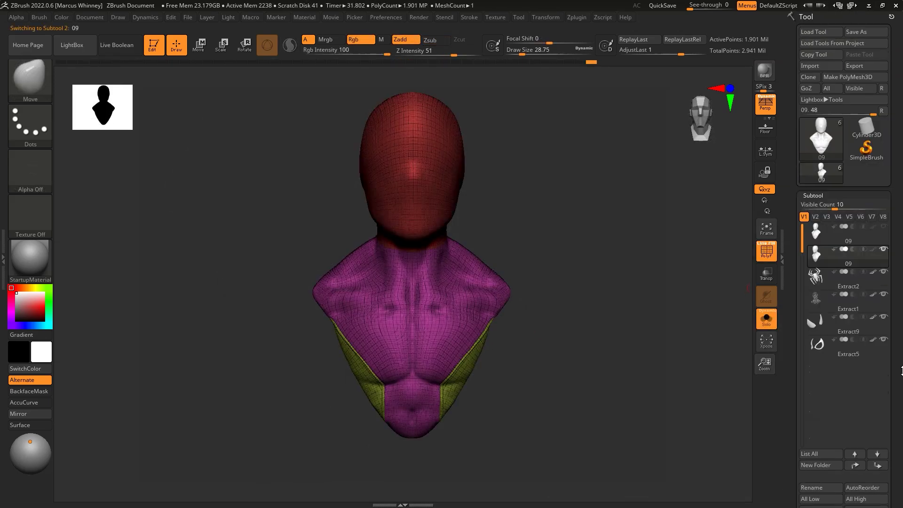
Step: Drop the body to its lowest subdivision and unwrap it with UV Master
scroll(901, 275, down, 10)
key(shift+d)
click(576, 17)
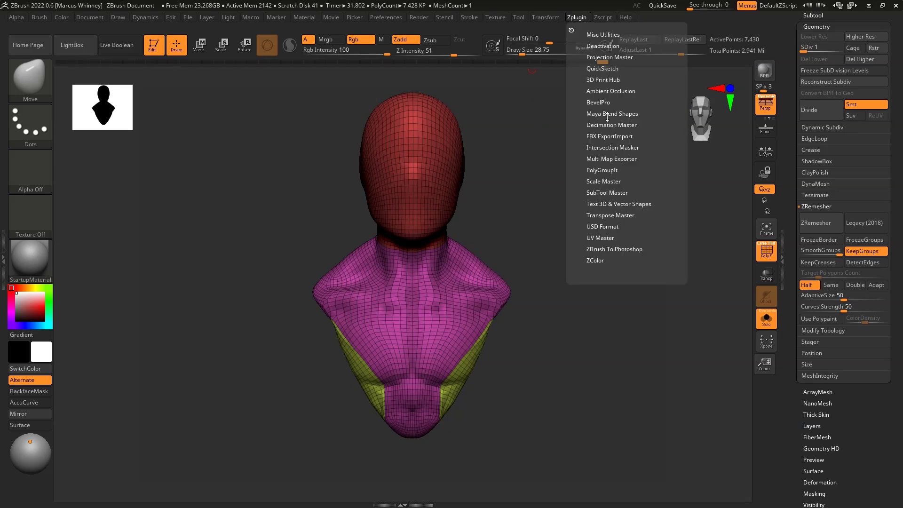
click(605, 238)
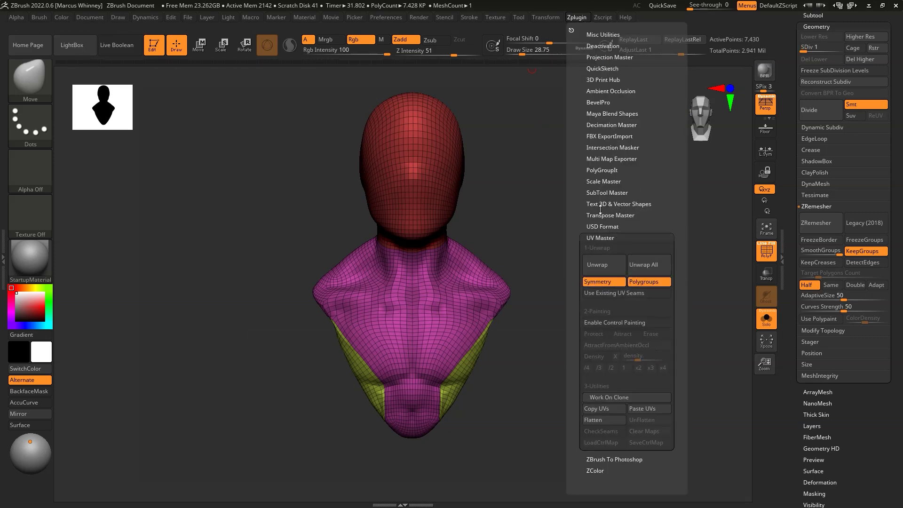
click(613, 265)
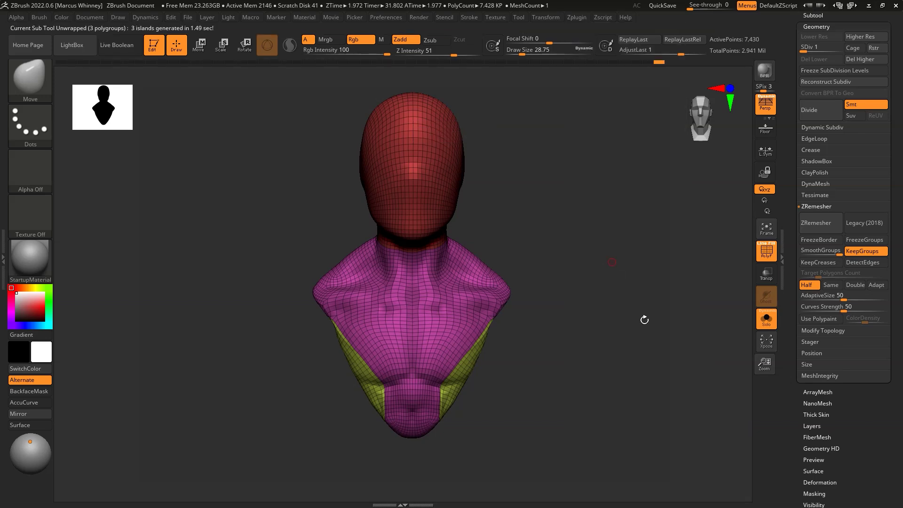
Step: Preview the flattened layout with Morph UV, then open NoiseMaker from Surface
click(817, 27)
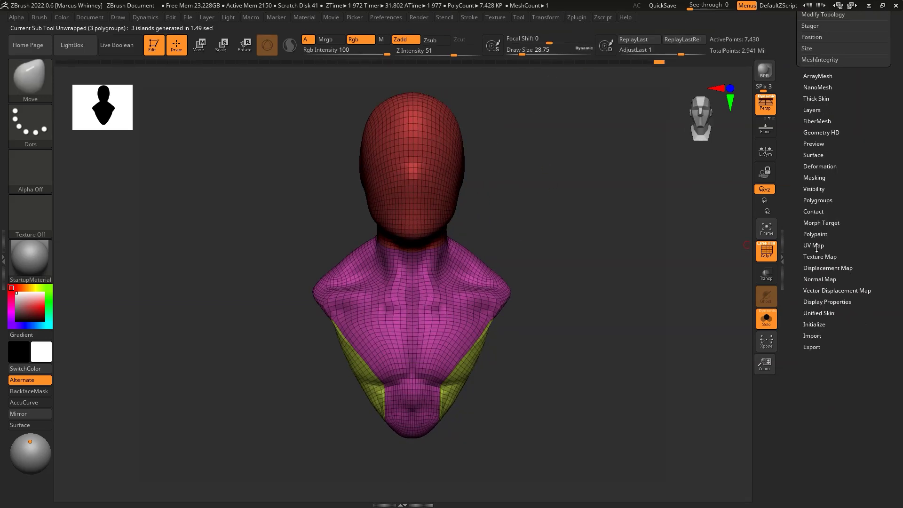
click(813, 240)
click(820, 207)
key(shift+f)
click(821, 207)
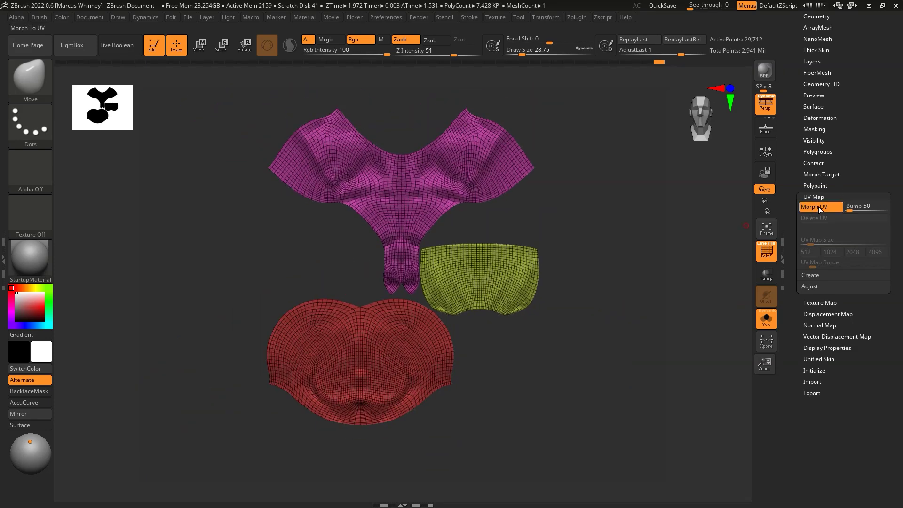
click(813, 106)
click(817, 114)
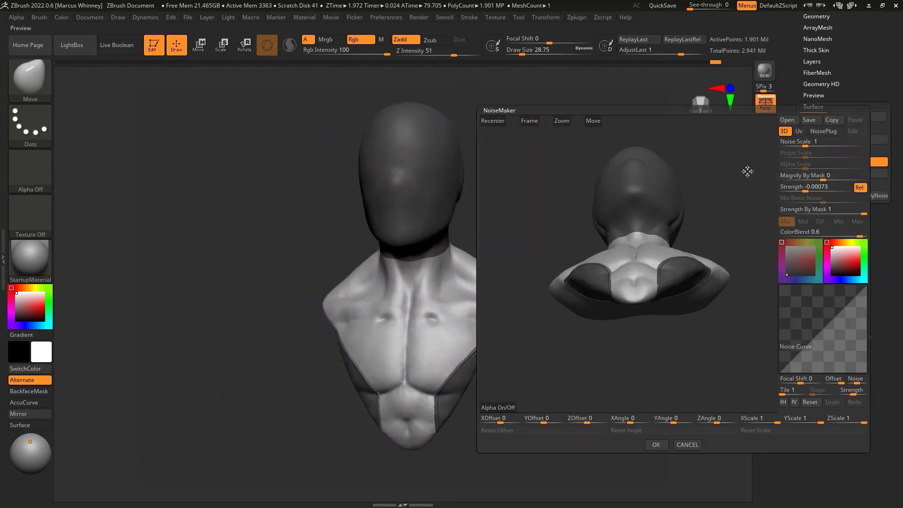
Step: Apply a hexagon alpha noise with adjusted strength and a smaller alpha scale
click(503, 408)
click(666, 473)
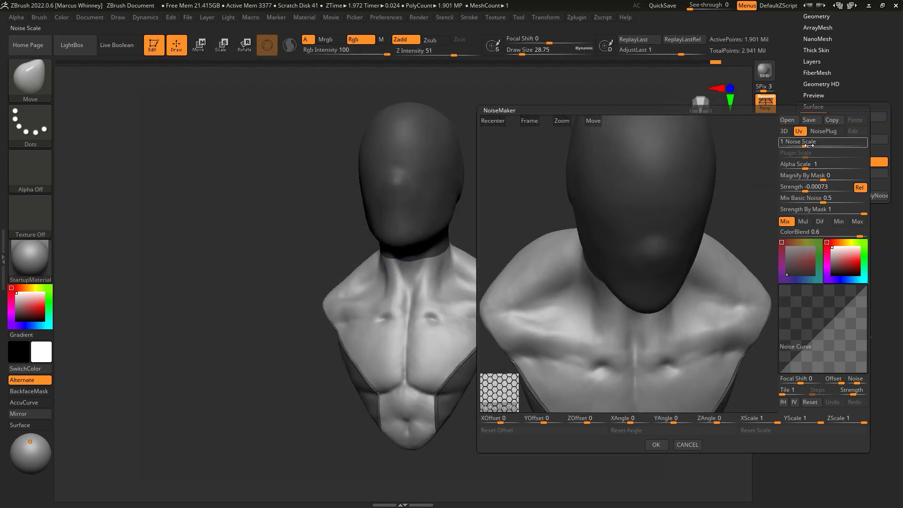
drag(807, 190, 774, 203)
drag(800, 165, 790, 164)
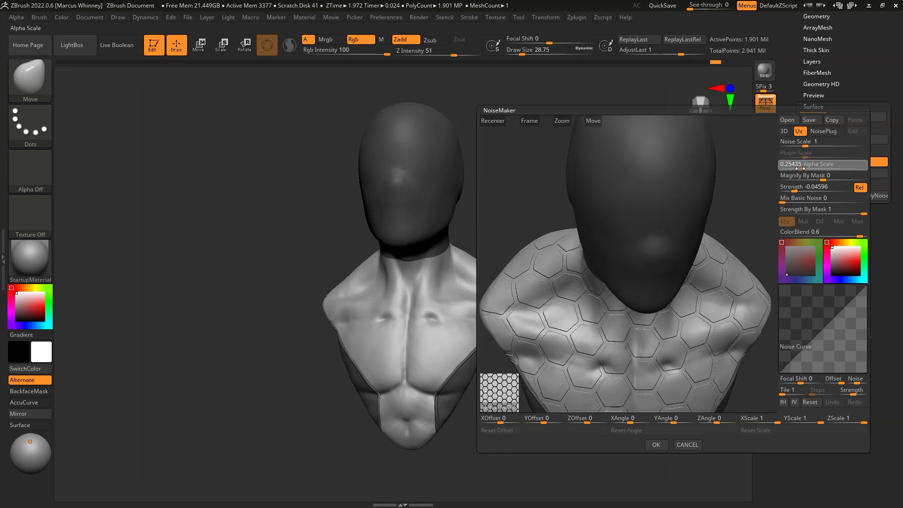
mouse_move(659, 189)
mouse_down()
mouse_move(741, 180)
mouse_move(747, 195)
mouse_up()
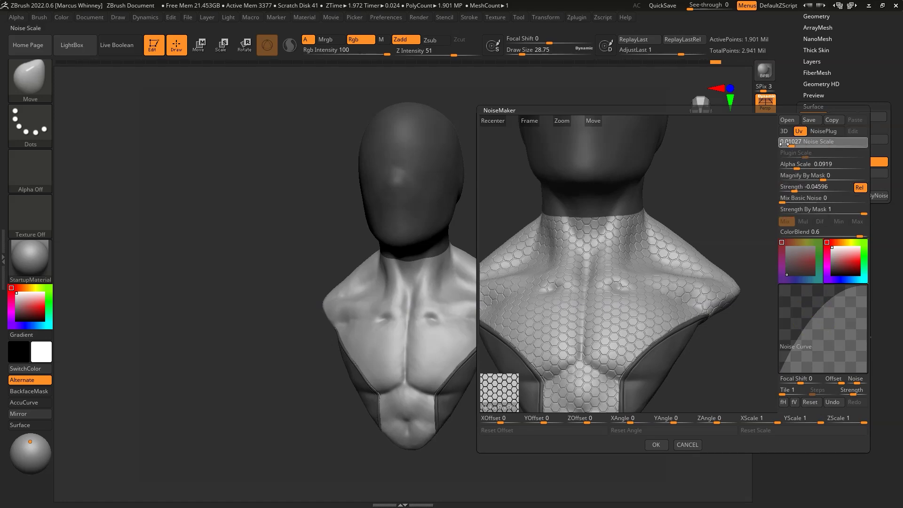
click(656, 445)
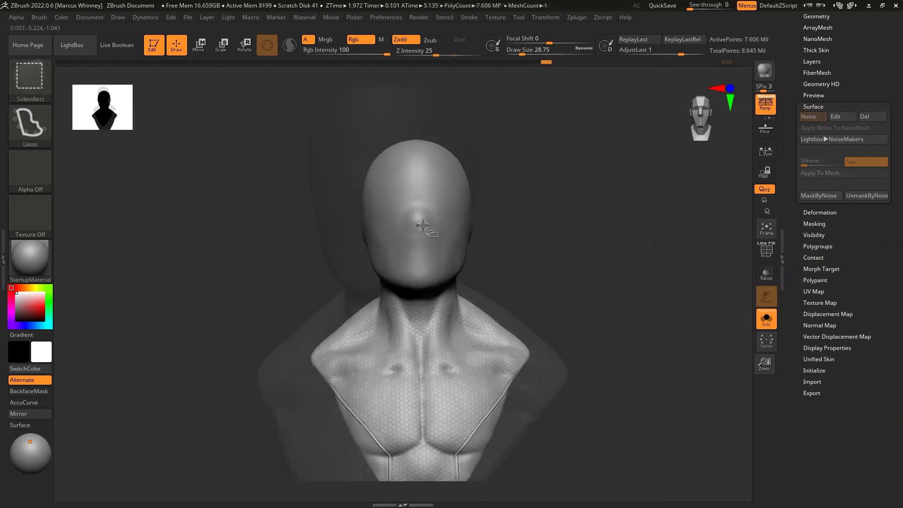
Step: Enlarge the hexagon noise's alpha scale slightly and reapply it
drag(508, 198, 512, 242)
drag(575, 157, 625, 174)
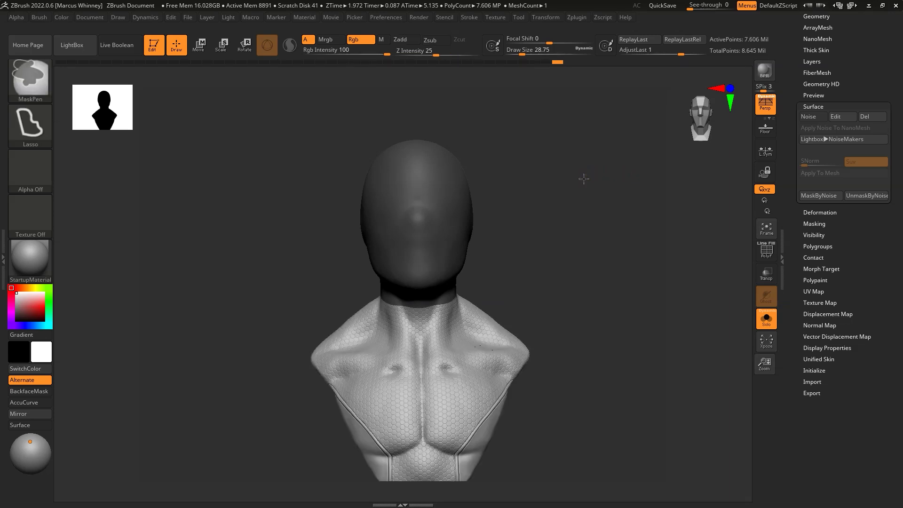
drag(546, 301, 731, 226)
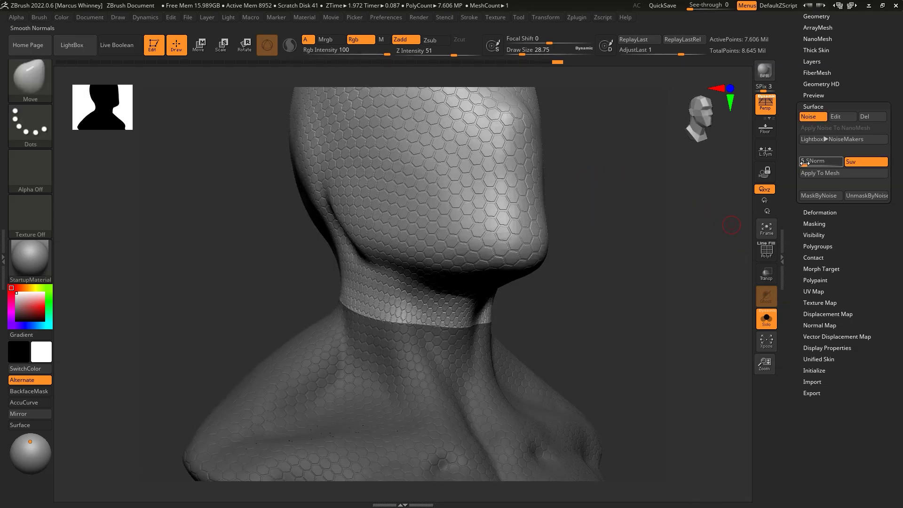
click(835, 120)
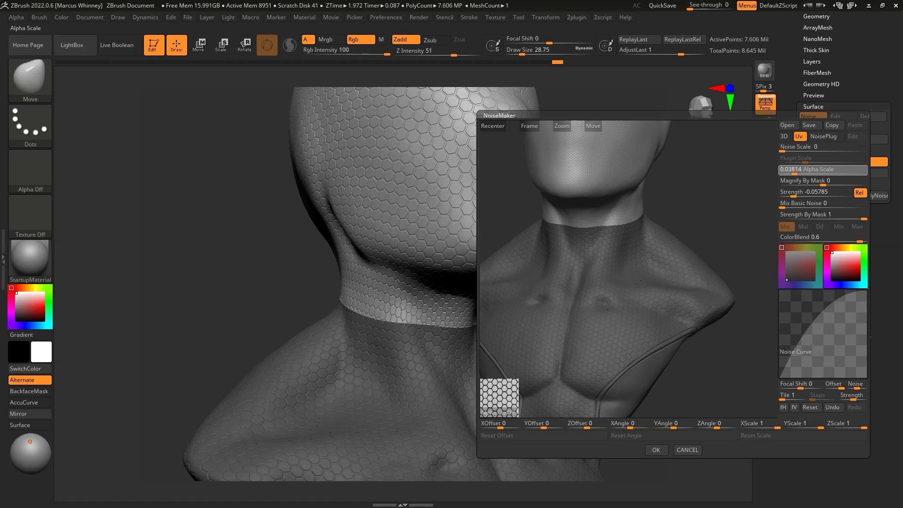
drag(795, 173, 796, 174)
text(0.06584)
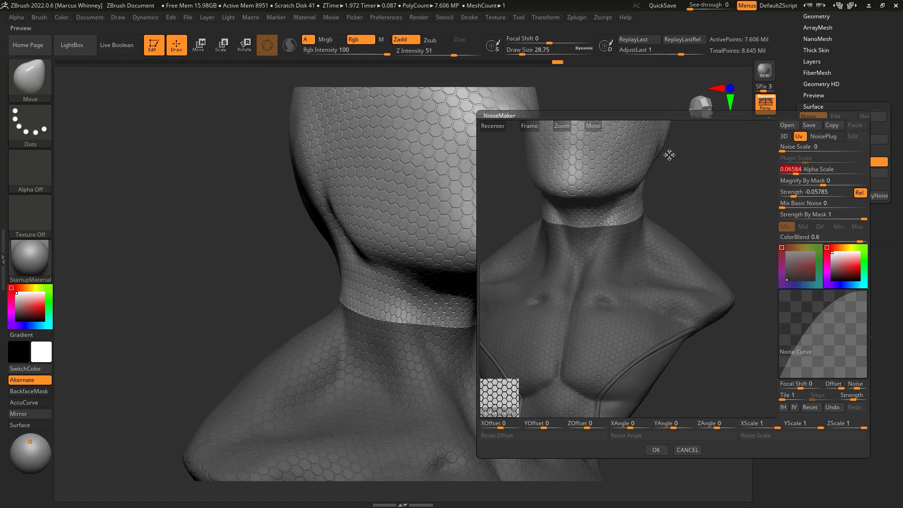
click(655, 450)
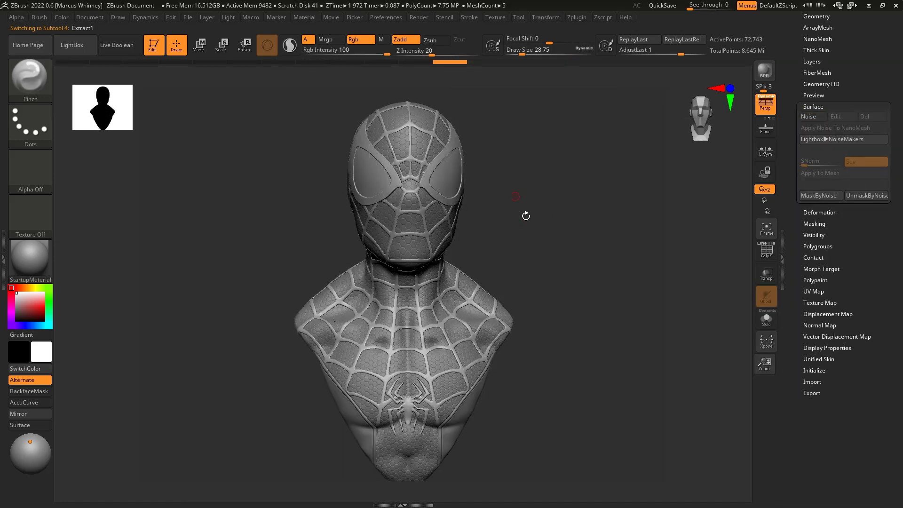
Step: Orbit the Spider-Man bust to inspect the head from above and the side
ctrl+right_drag(526, 216, 476, 319)
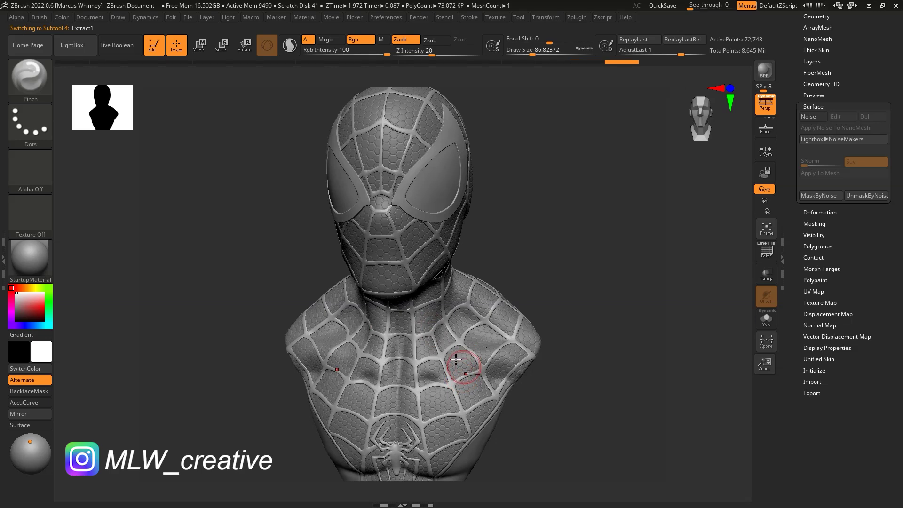
drag(550, 328, 528, 260)
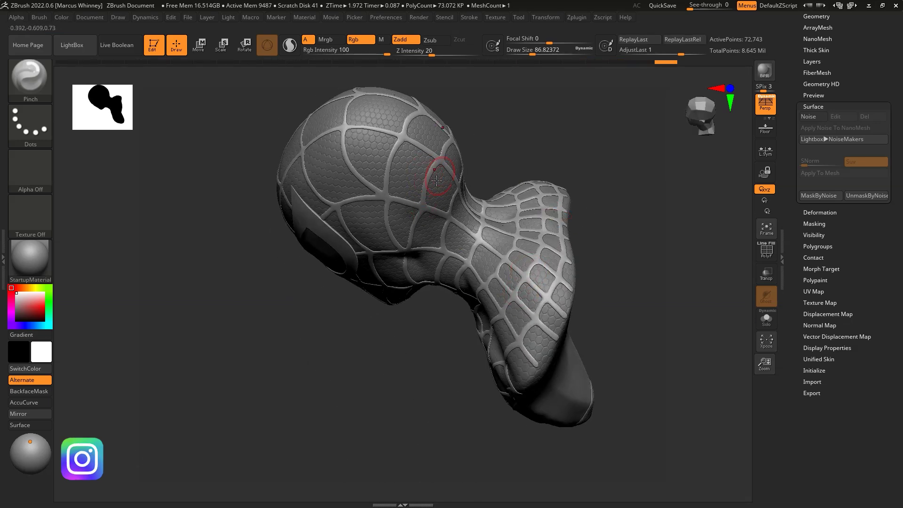
drag(440, 170, 460, 217)
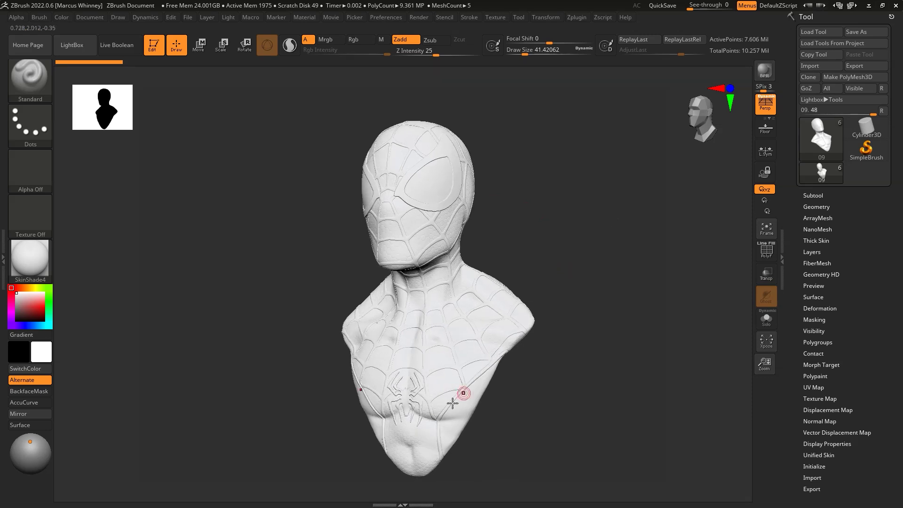
click(48, 317)
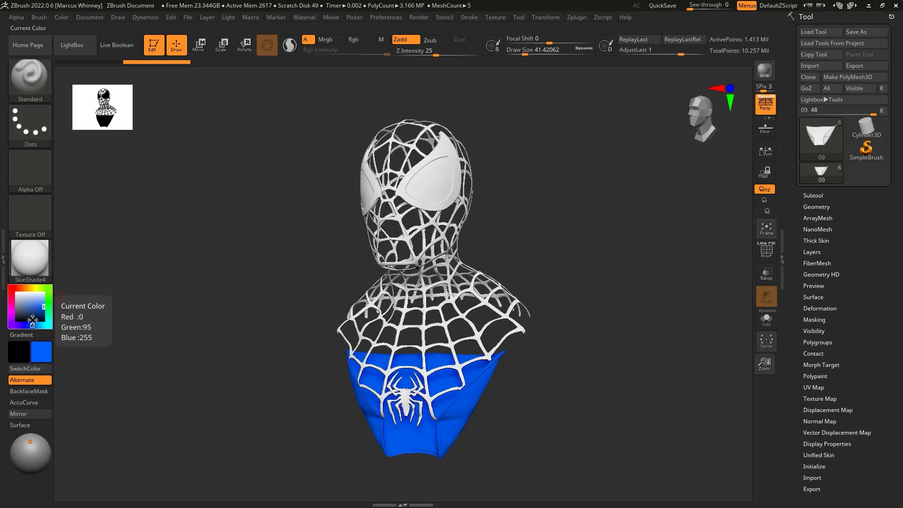
click(29, 312)
click(61, 17)
click(361, 39)
click(400, 39)
click(62, 17)
click(88, 219)
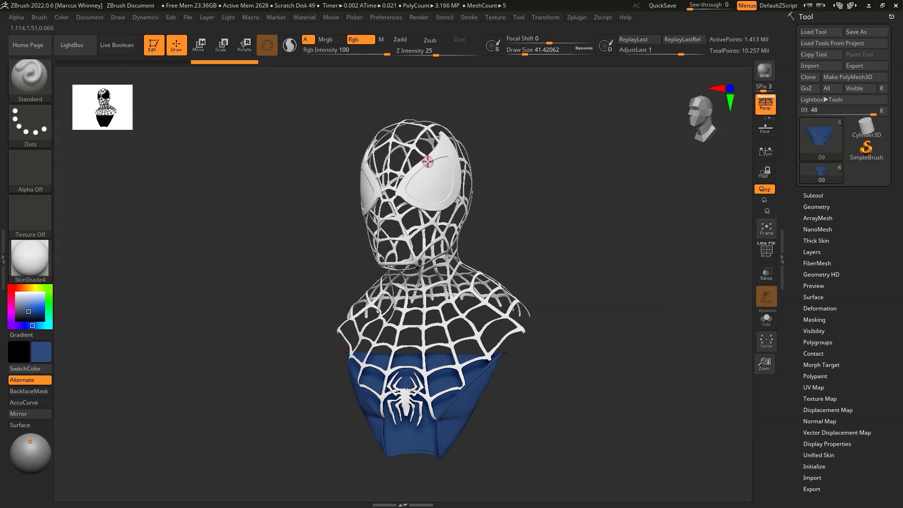
click(813, 195)
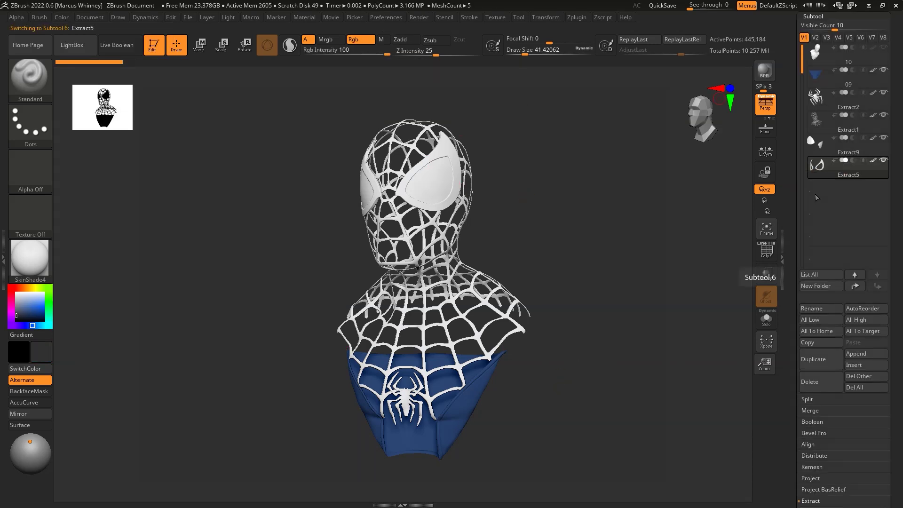
click(828, 122)
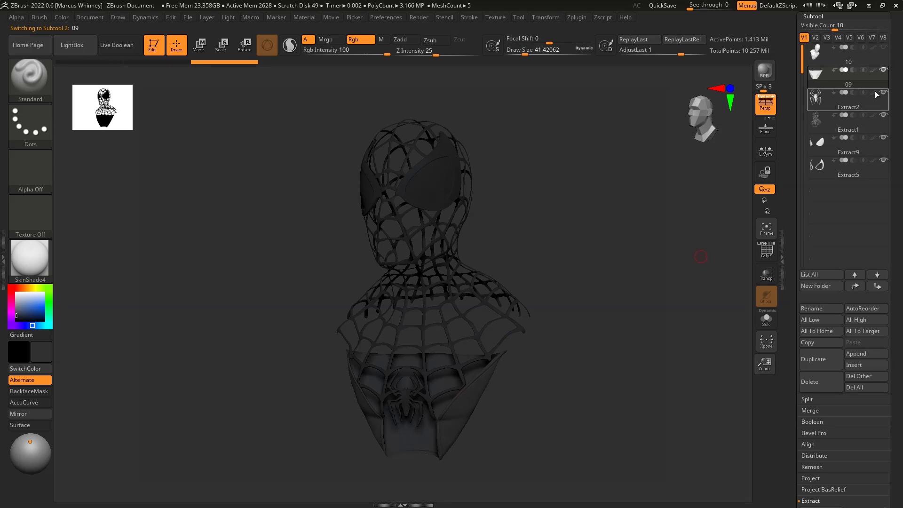
click(62, 16)
click(88, 218)
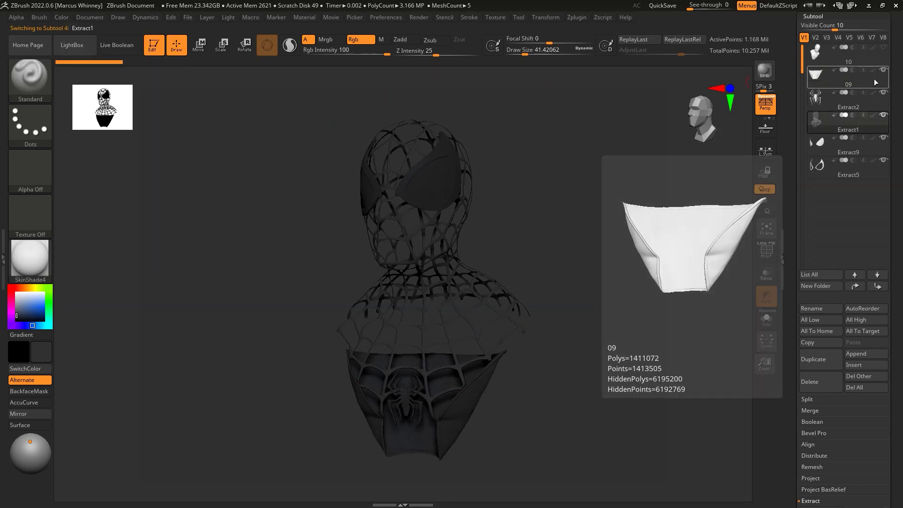
click(60, 17)
click(828, 167)
click(61, 17)
click(83, 218)
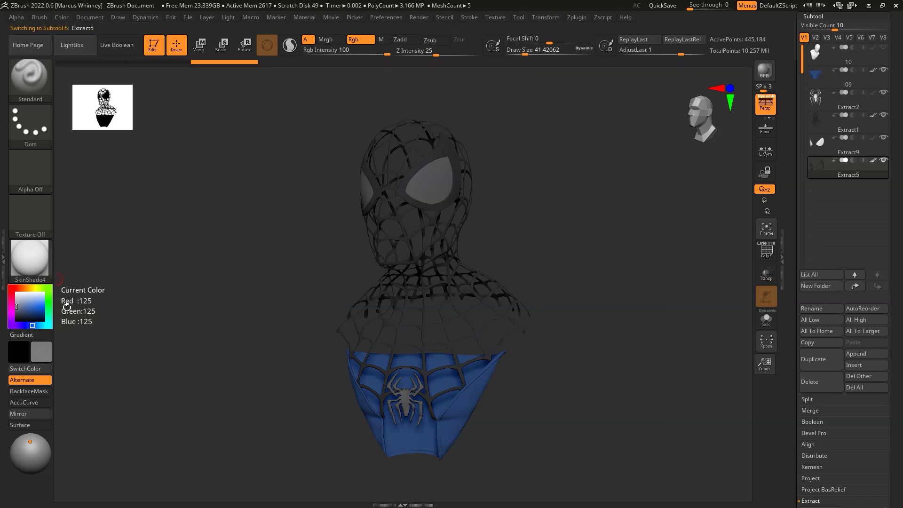
click(62, 17)
click(818, 142)
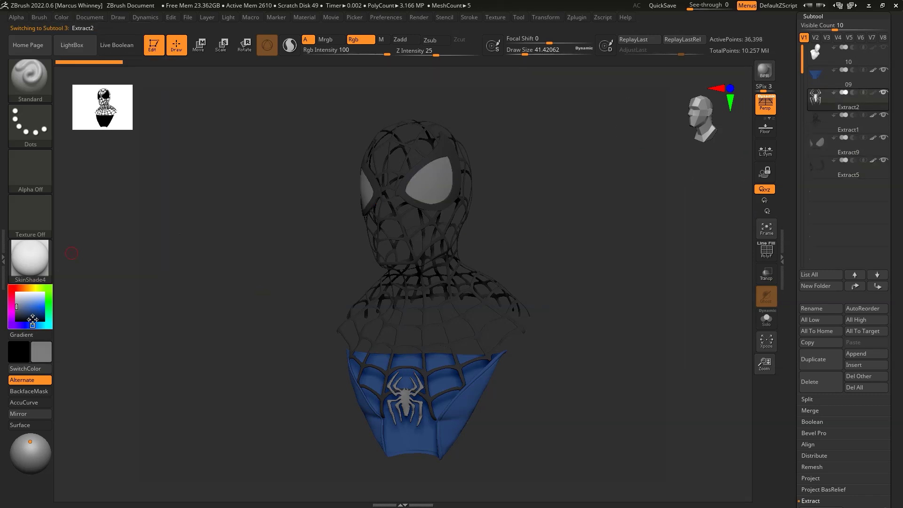
click(61, 17)
click(83, 217)
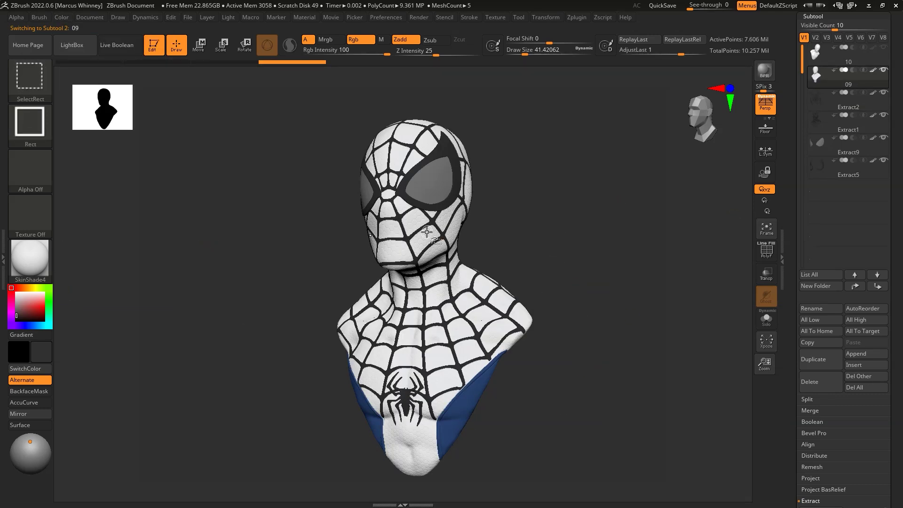
ctrl+shift+click(426, 231)
ctrl+shift+drag(576, 224, 540, 306)
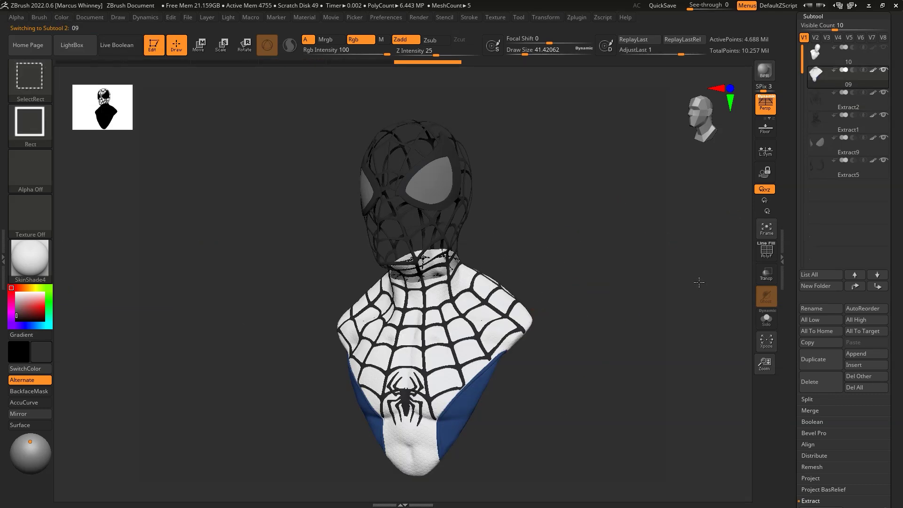
ctrl+shift+drag(703, 283, 497, 219)
ctrl+shift+drag(582, 220, 583, 220)
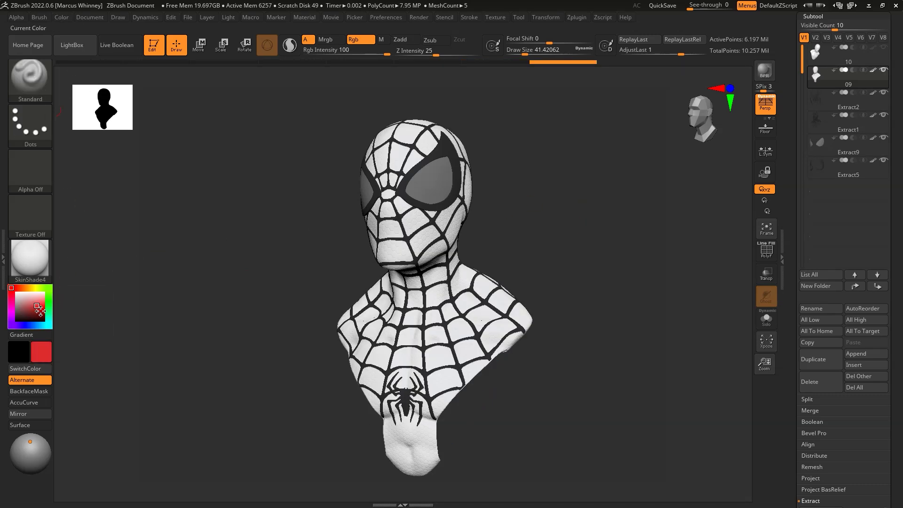
click(62, 17)
click(94, 221)
shift+drag(555, 197, 591, 195)
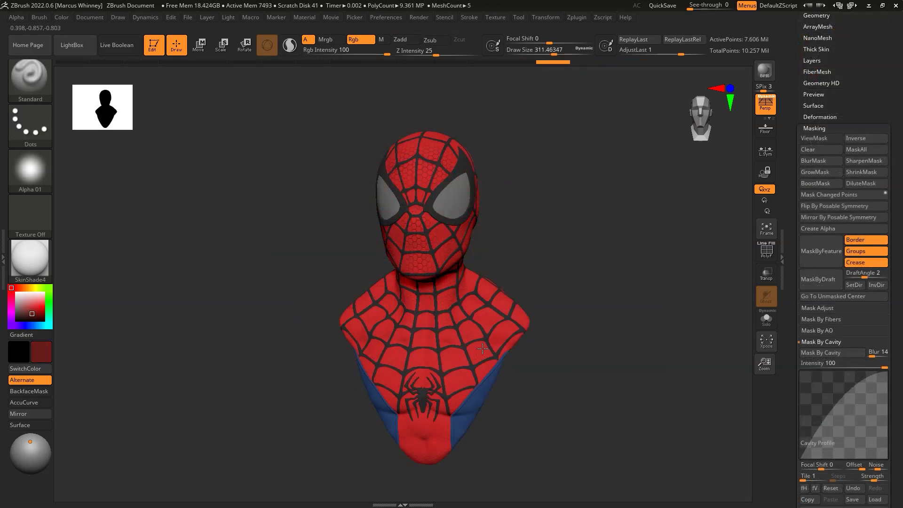
drag(590, 267, 527, 263)
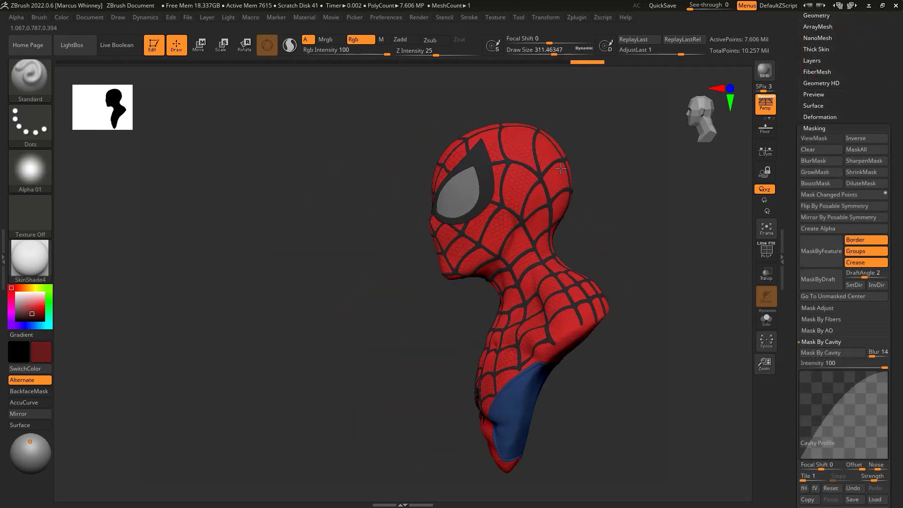
drag(635, 301, 635, 123)
shift+drag(591, 302, 704, 377)
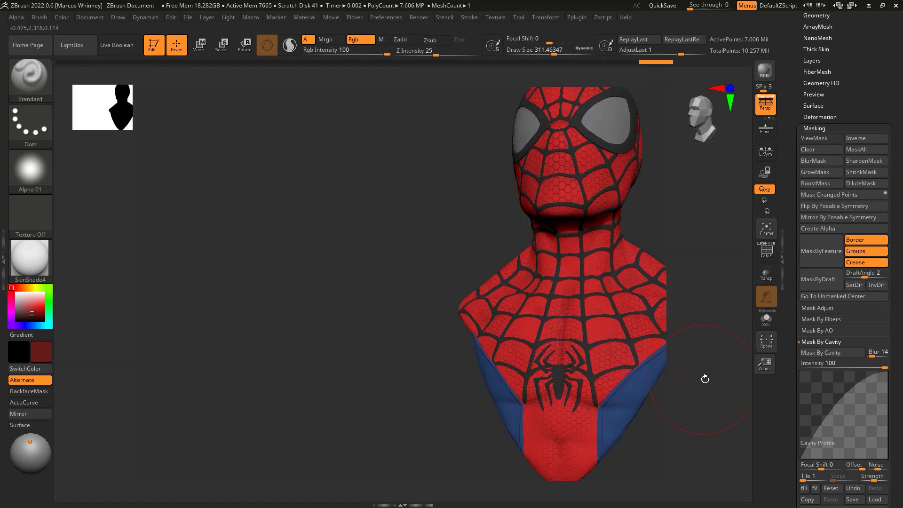
alt+drag(671, 212, 473, 308)
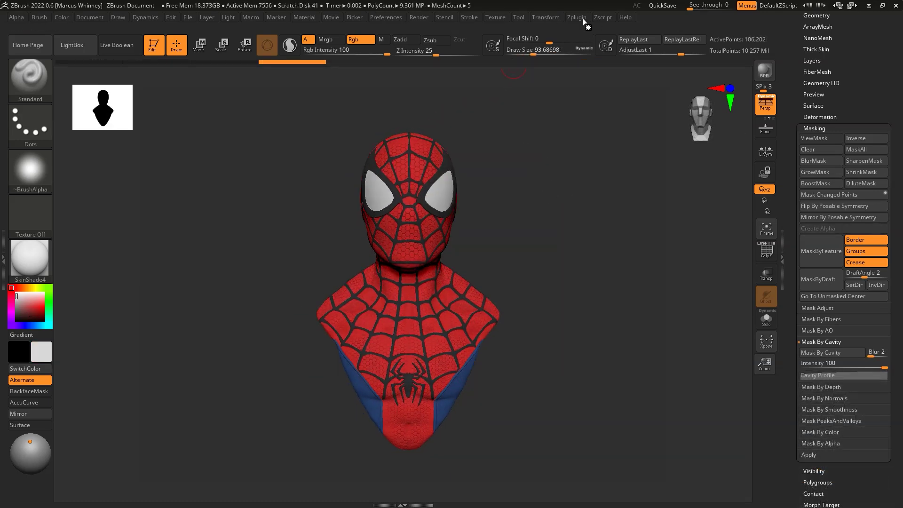
Step: Export the bust via GoZ, then lasso-mask the lower body so the head stays free
click(578, 18)
click(607, 221)
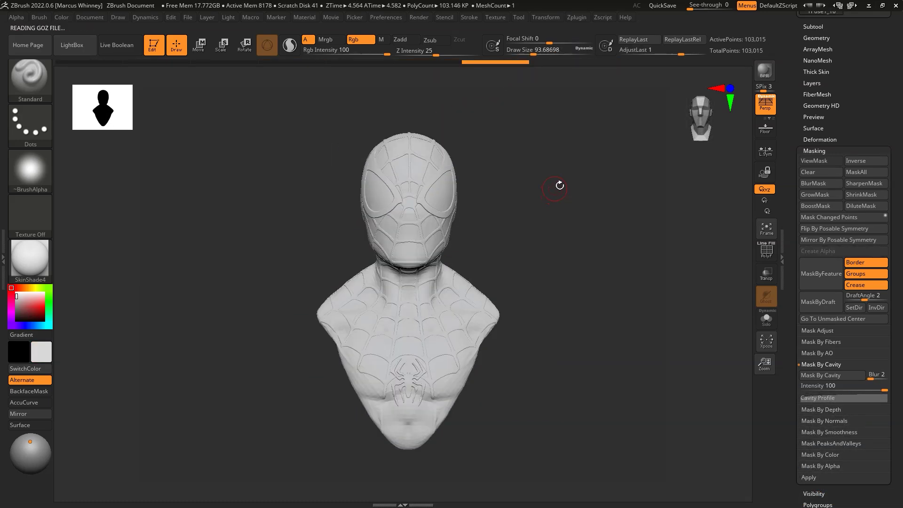
click(30, 125)
click(136, 150)
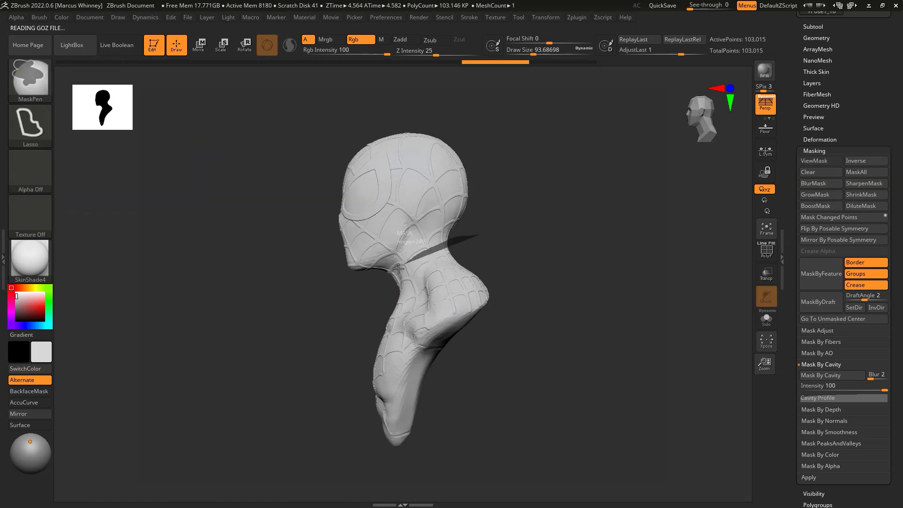
key(ctrl+i)
ctrl+click(486, 225)
ctrl+click(444, 207)
ctrl+click(469, 246)
Step: Rotate the unmasked head about the neck with Transpose, then return to Draw mode
key(w)
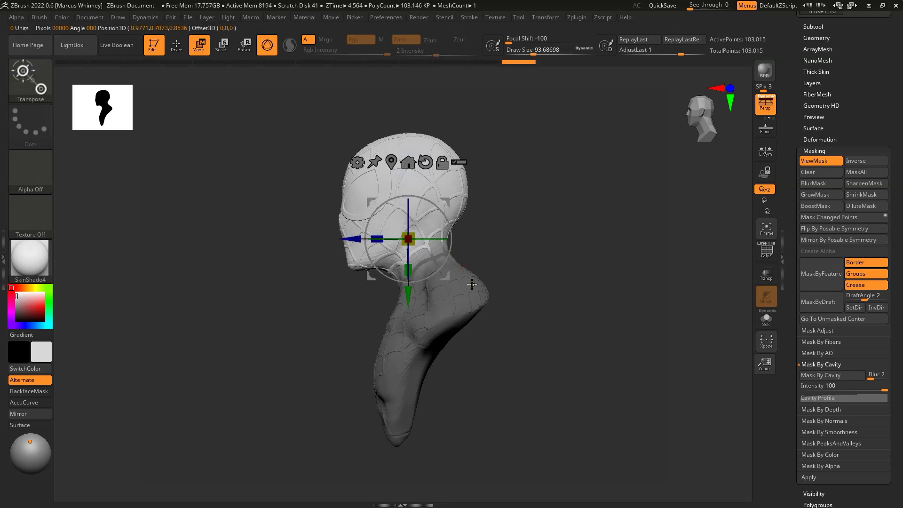
shift+drag(476, 182, 581, 256)
mouse_move(453, 262)
mouse_down()
mouse_move(556, 212)
mouse_move(558, 201)
mouse_move(573, 209)
mouse_move(559, 210)
mouse_up()
key(q)
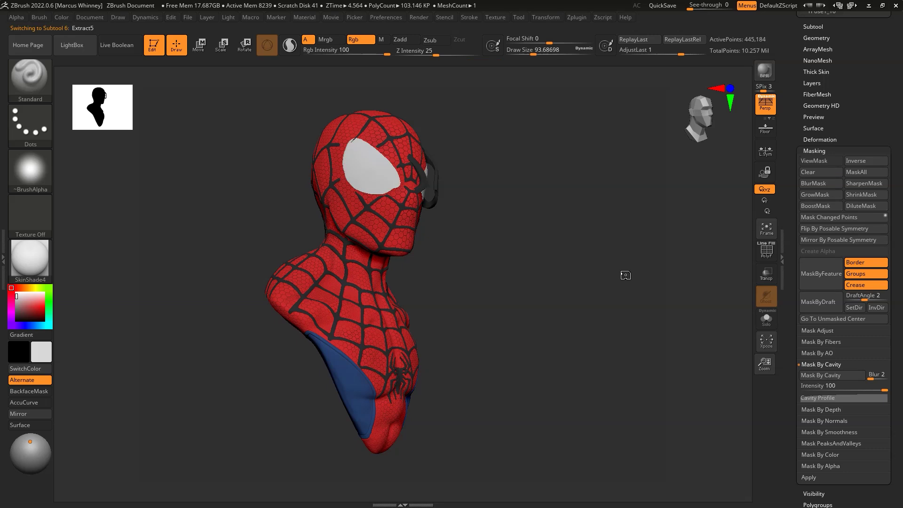
drag(474, 251, 483, 246)
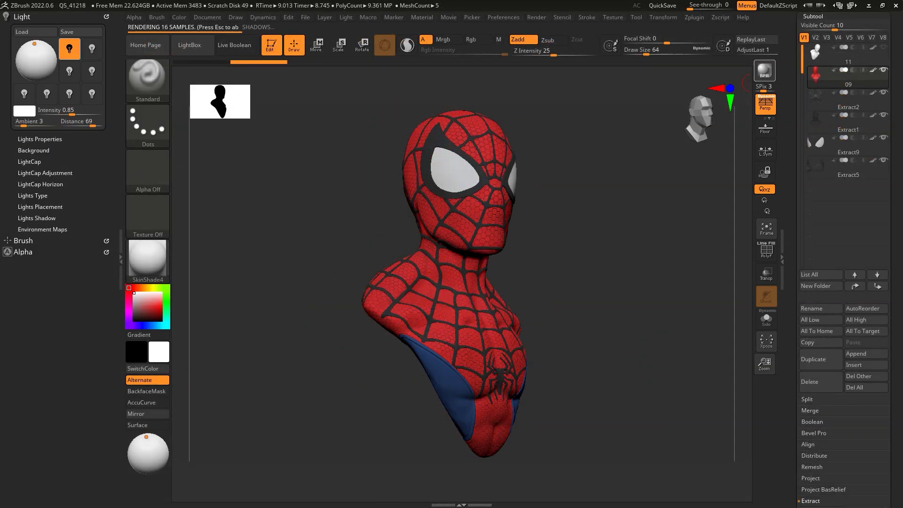
Step: Run a BPR render with adjusted Shadow and AO settings and show the render passes
key(shift+r)
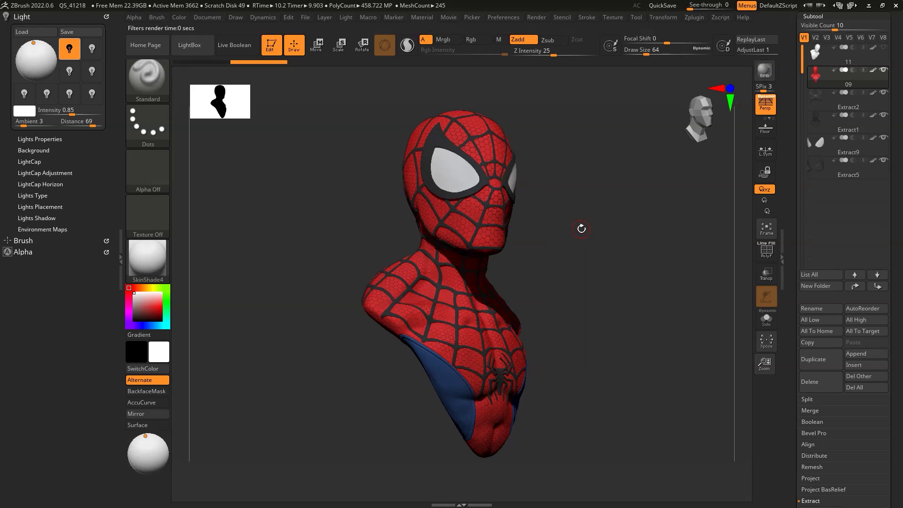
scroll(32, 98, up, 10)
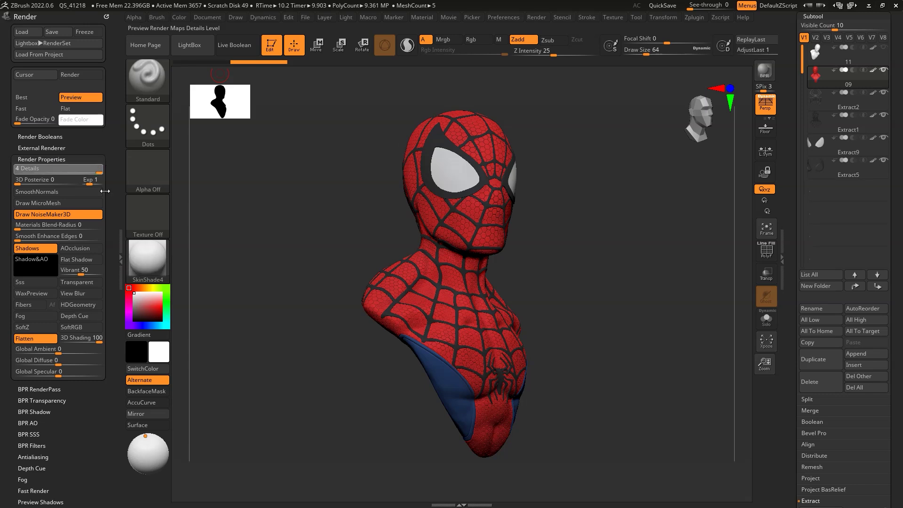
click(34, 412)
click(33, 288)
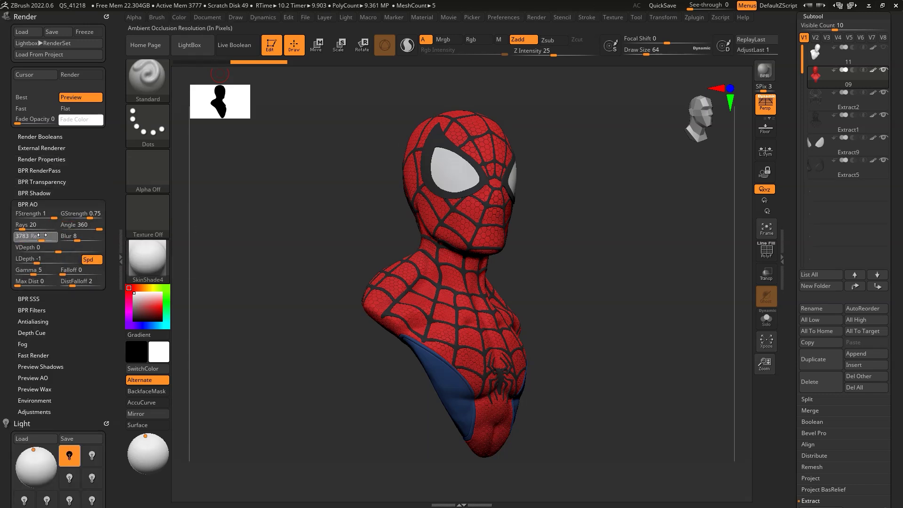
key(shift+r)
click(46, 160)
Step: Render a flat white pass, then try Framer01 and FlatSketch01 materials on the bust
click(148, 258)
click(577, 202)
shift+click(873, 140)
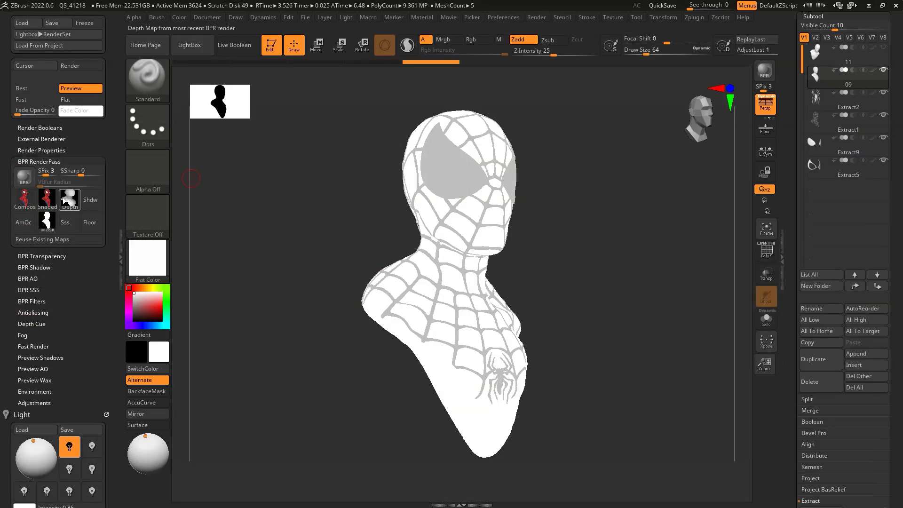
click(148, 258)
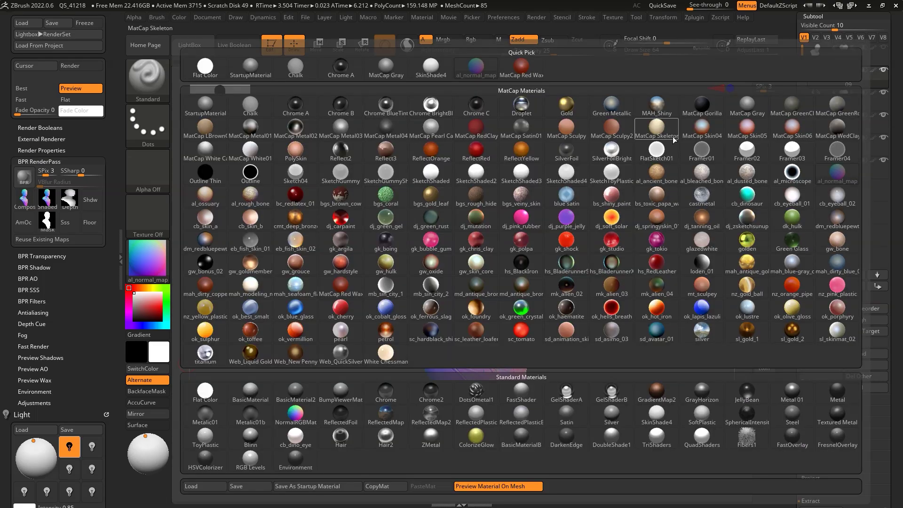
click(653, 190)
click(148, 258)
click(626, 191)
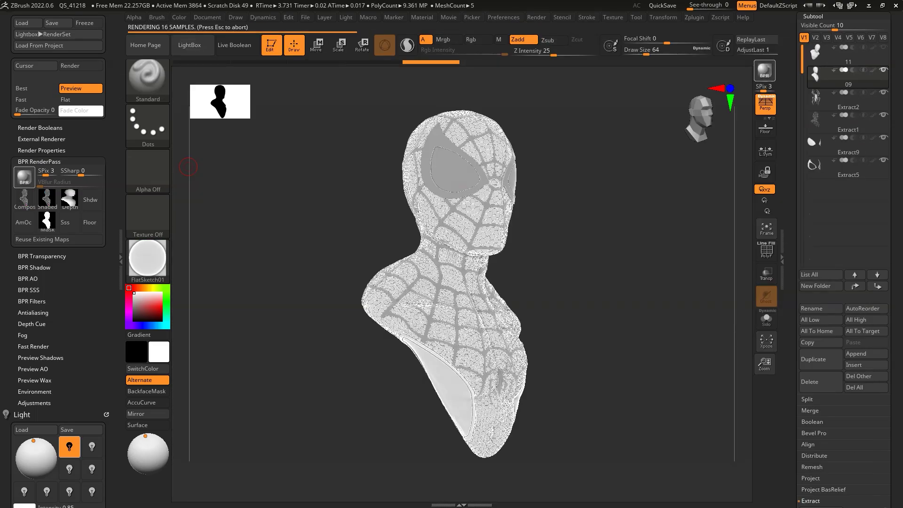
Step: Switch the bust through MatCap Skin04, ReflectedMap, Chrome BrightBlue and gk_studio materials
click(147, 257)
click(241, 122)
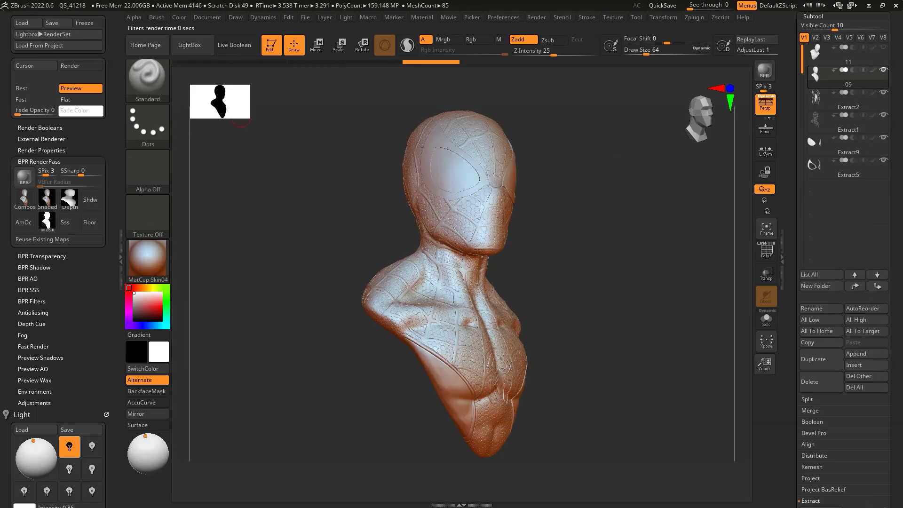
click(148, 258)
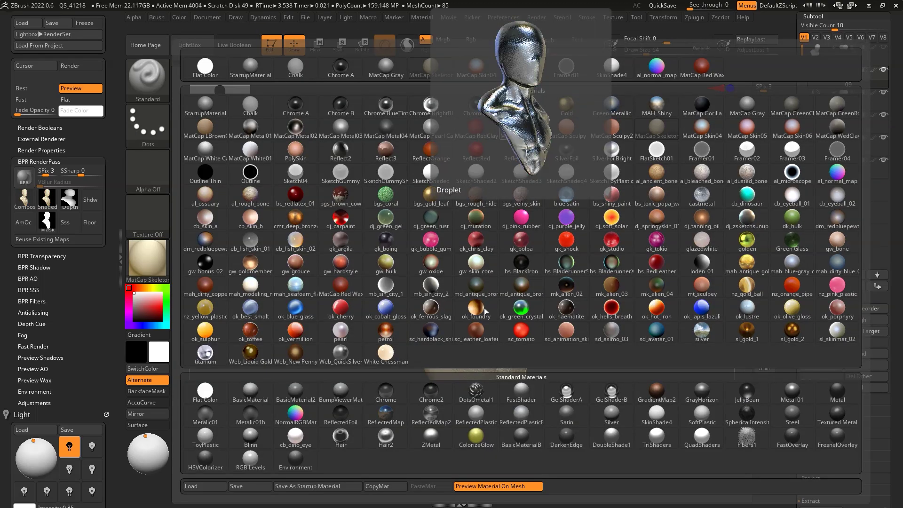
click(610, 163)
click(148, 258)
click(618, 174)
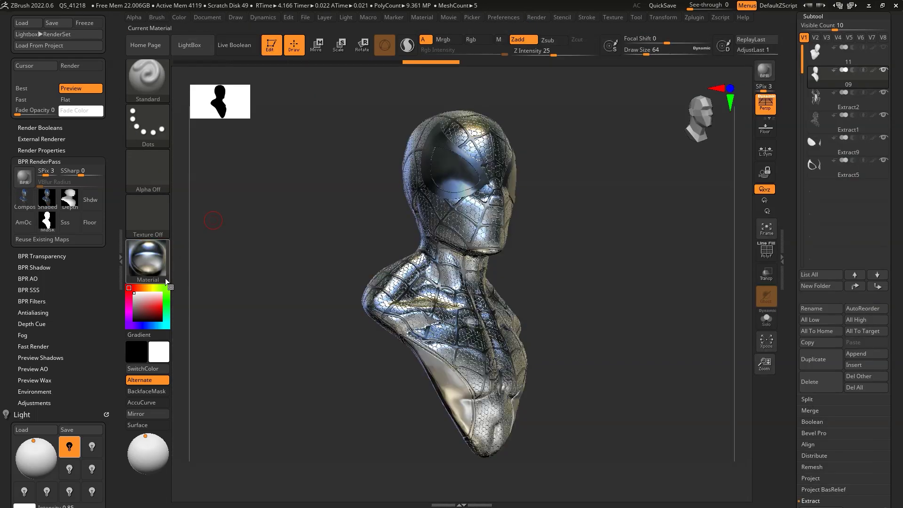
click(147, 258)
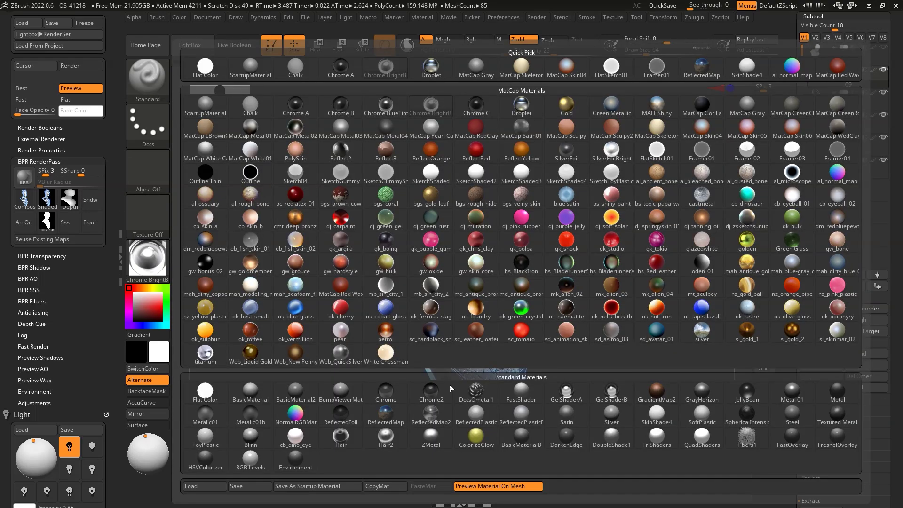
click(612, 241)
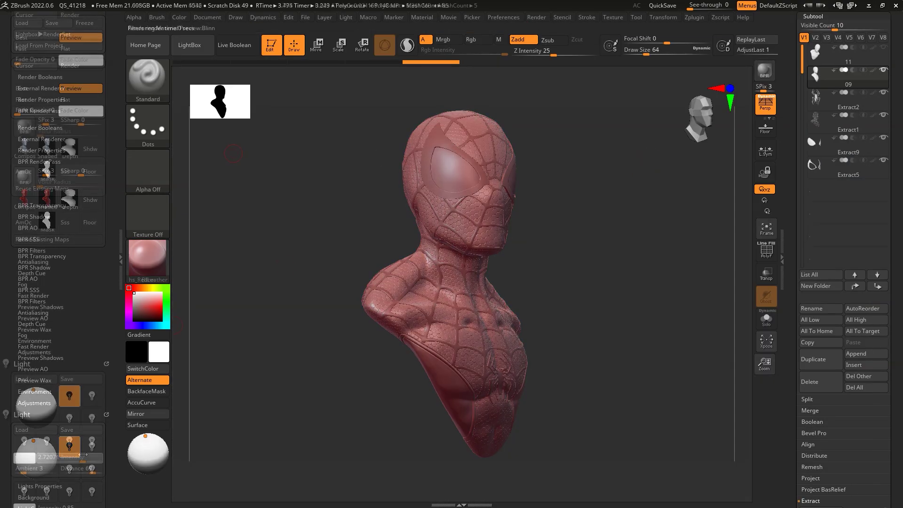
Step: Move the light in front, lower intensity to about 0.85, and render a grey Blinn pass
mouse_move(146, 437)
mouse_down()
mouse_move(138, 450)
mouse_move(160, 441)
mouse_up()
key(shift+r)
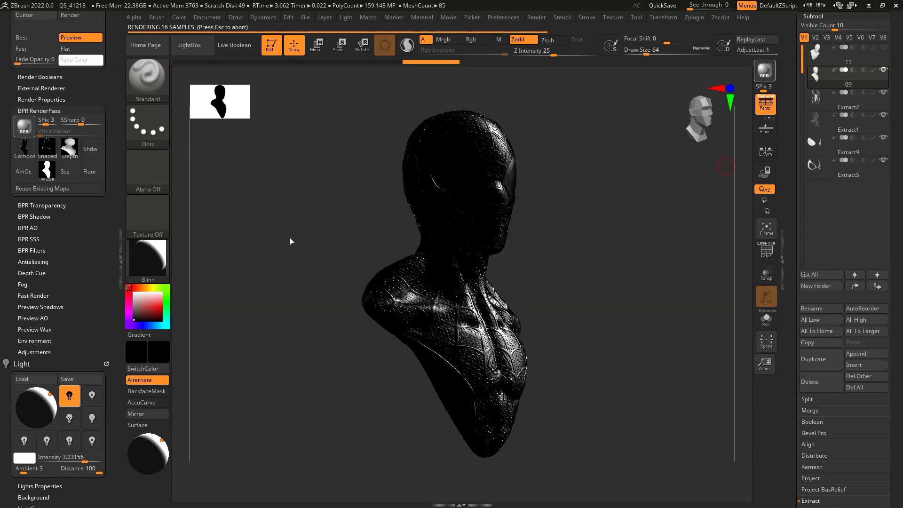
drag(84, 461, 72, 462)
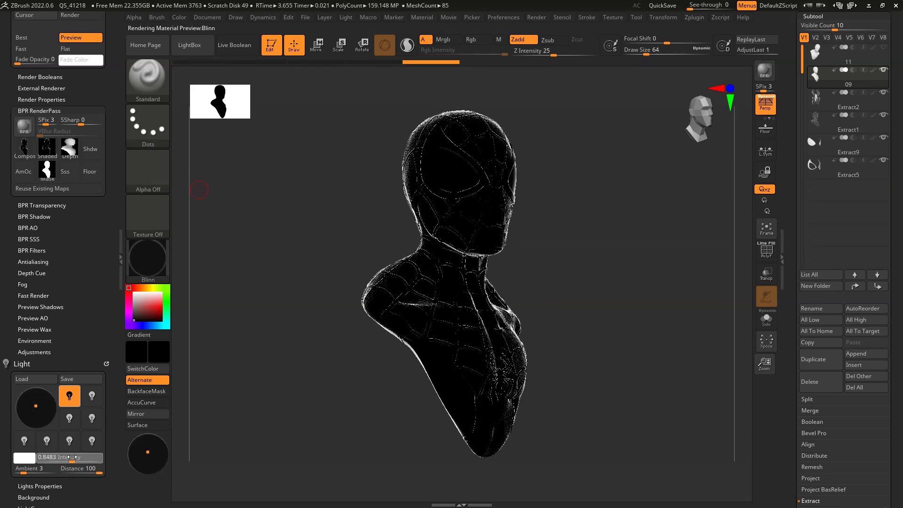
click(36, 406)
key(shift+r)
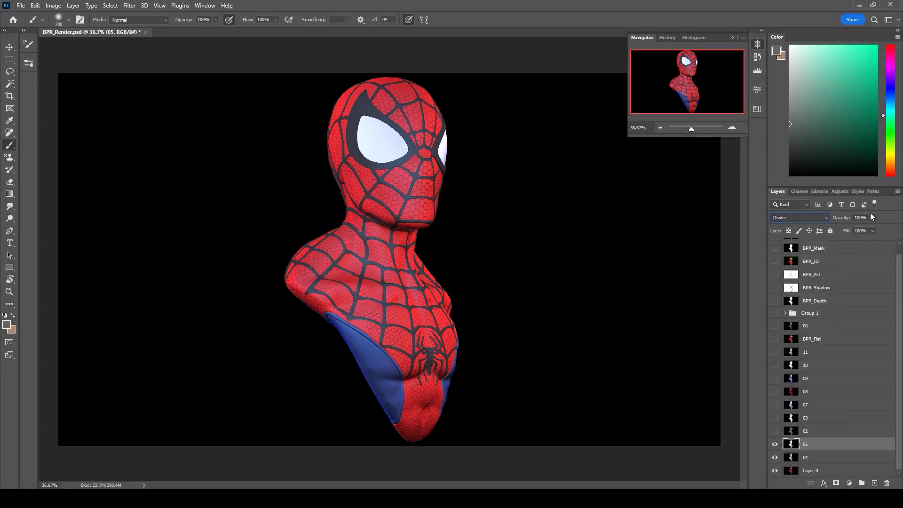
Step: Set layer 02 to Overlay and adjust blend, opacity and fill of other render-pass layers
click(800, 217)
click(800, 343)
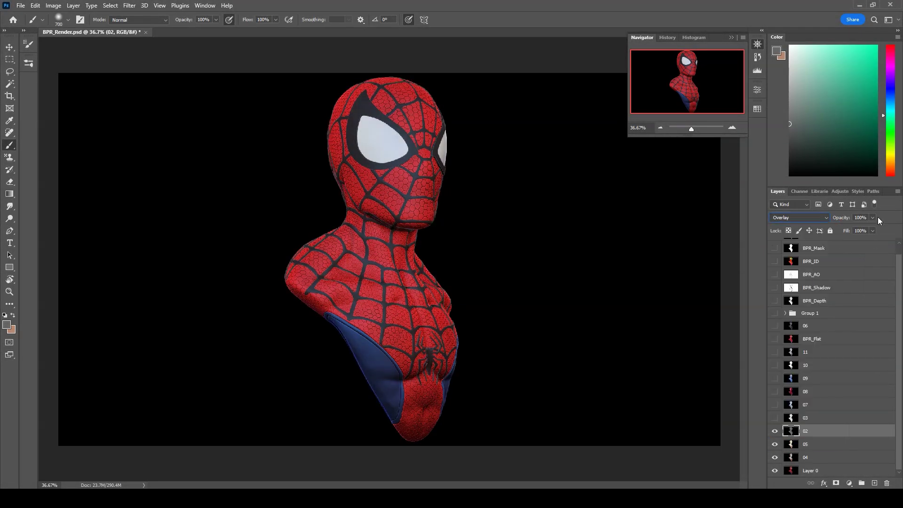
click(775, 431)
click(805, 404)
click(775, 365)
click(805, 365)
click(799, 218)
click(799, 343)
click(872, 230)
Step: Try blend modes on layer 07, settling on Luminosity, and preview Soft Light on BPR_Flat
click(800, 217)
click(780, 338)
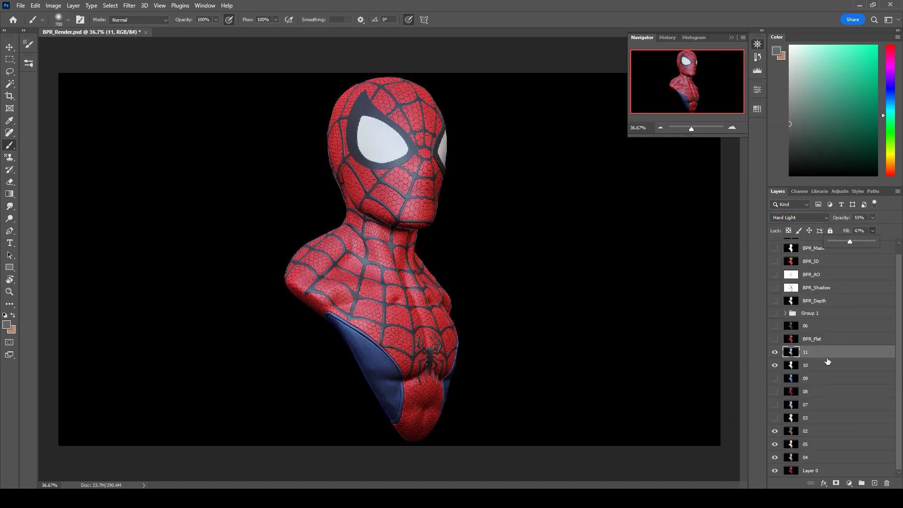
click(806, 404)
click(800, 218)
key(Escape)
click(9, 84)
click(800, 217)
click(781, 444)
scroll(809, 377, down, 1)
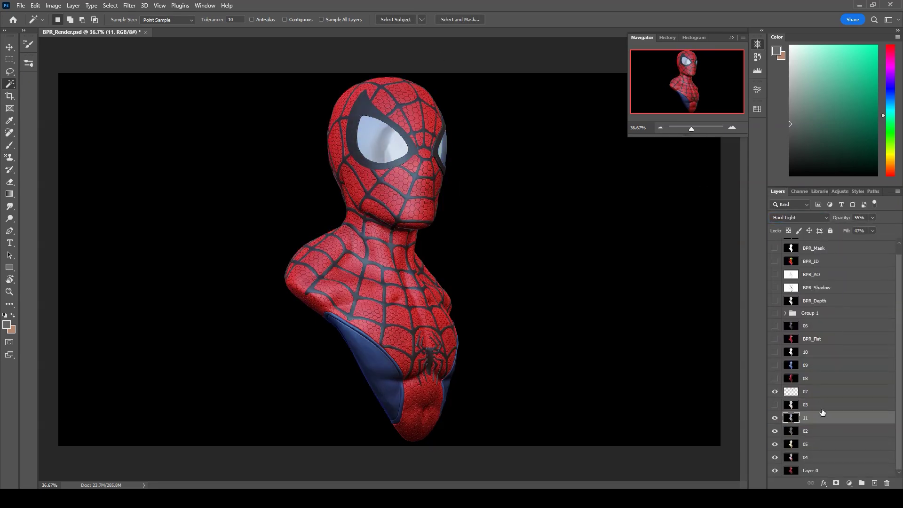
click(828, 338)
click(800, 218)
key(Escape)
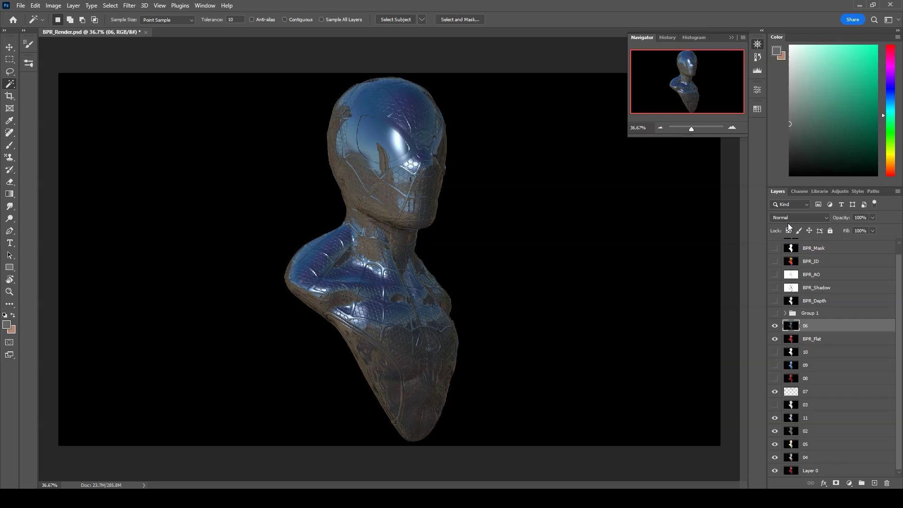
Step: Toggle layer 06 and the BPR_ID pass, select the suit's blue areas, and test blends on layers 08 and 09
click(811, 261)
click(774, 261)
click(809, 378)
key(m)
click(601, 238)
click(800, 218)
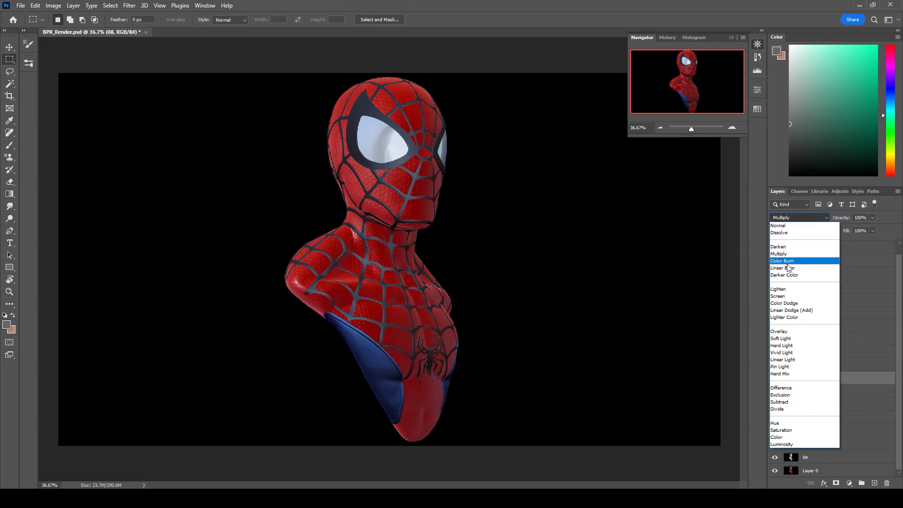
key(Escape)
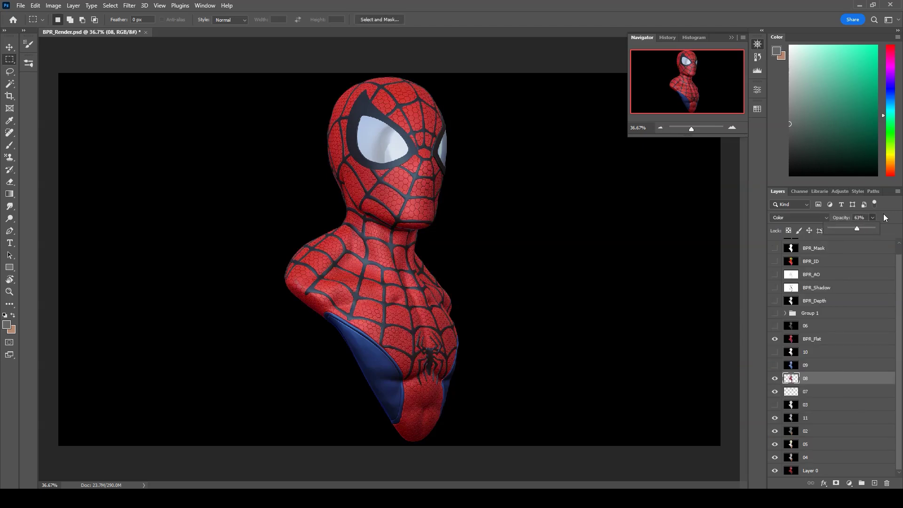
click(775, 262)
click(810, 366)
key(w)
click(371, 376)
click(774, 262)
click(792, 217)
Step: Show Group 1, set its layer 02 to Screen, and add a layer mask with black/white colours
click(785, 313)
click(809, 365)
click(774, 313)
click(775, 365)
click(800, 218)
click(790, 296)
click(800, 217)
click(790, 296)
click(834, 483)
key(b)
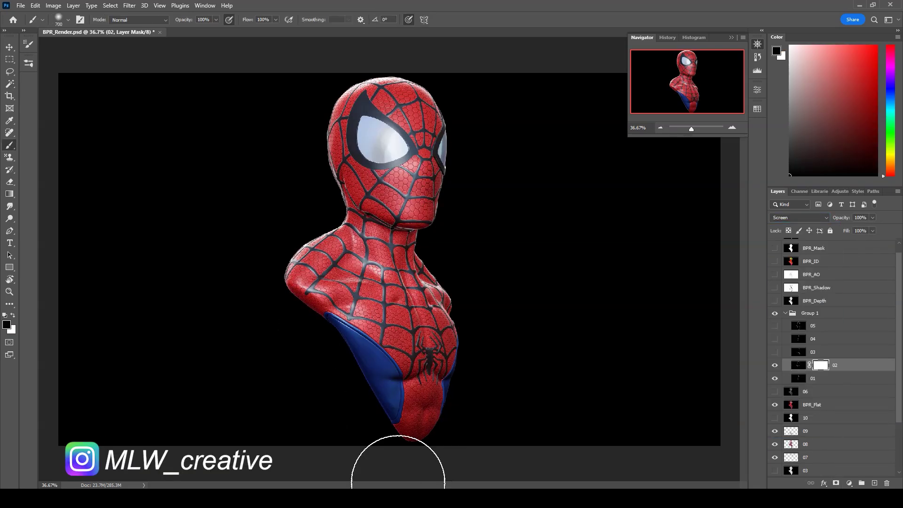
Step: Add a mask to layer 01 and set layer 03 to Screen for highlights
click(809, 378)
click(836, 483)
click(775, 352)
click(809, 352)
click(800, 218)
click(808, 282)
Step: Show and mask layer 04, select from the BPR_ID pass, mask layer 03, and deselect
click(774, 339)
click(809, 339)
click(800, 217)
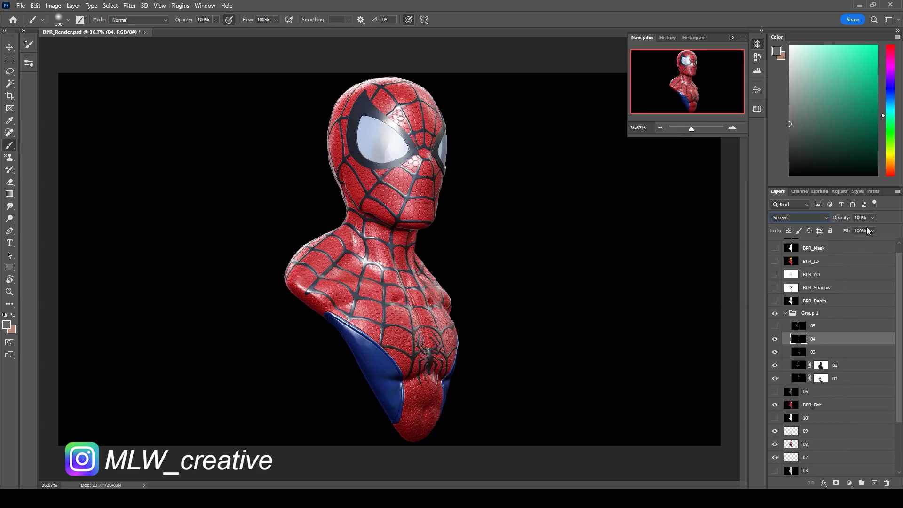
click(836, 484)
click(774, 261)
click(810, 261)
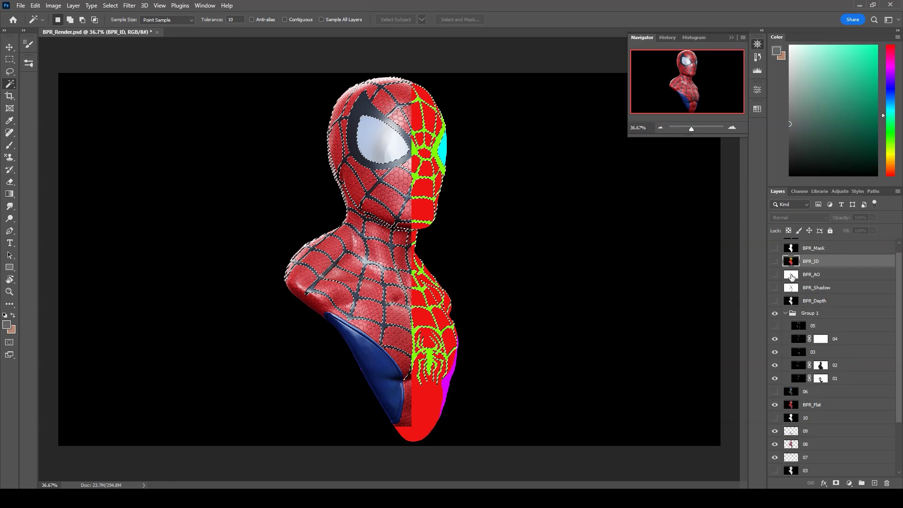
click(774, 352)
key(ctrl+d)
Step: Fill a new background layer with a dark grey gradient behind the bust
key(m)
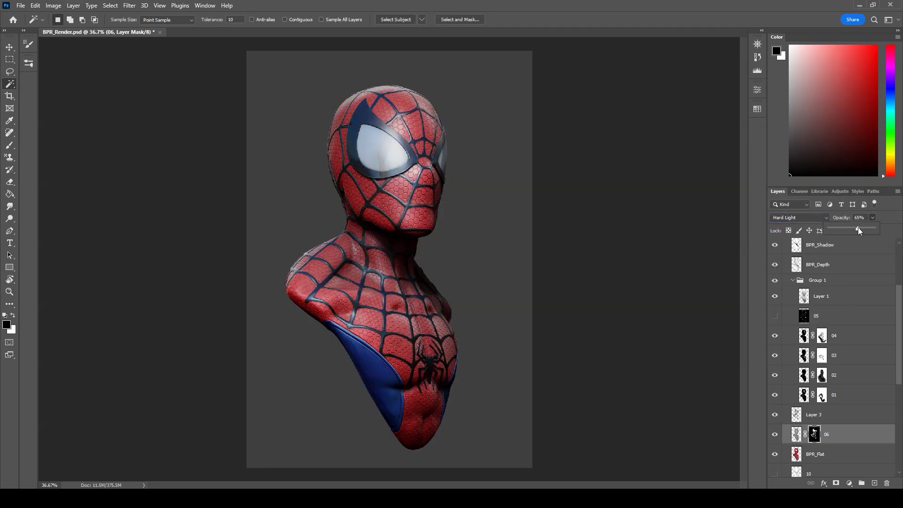
click(853, 336)
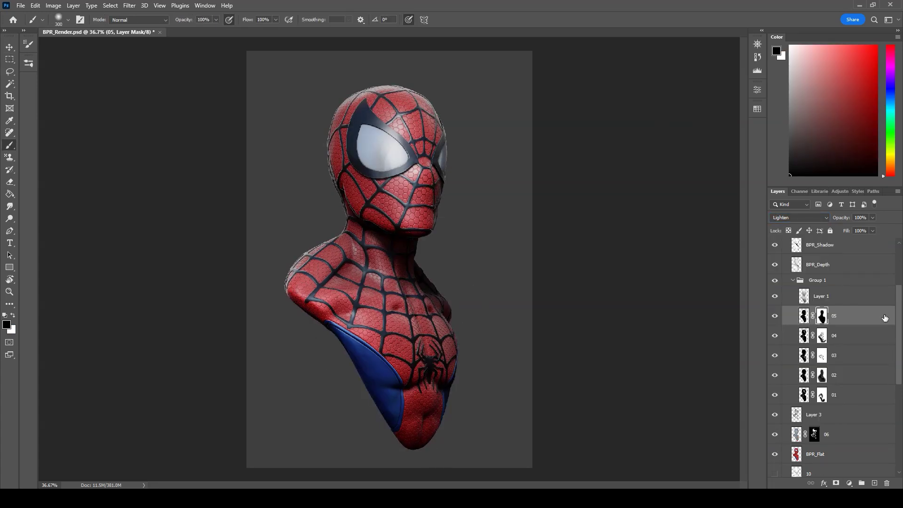
right_click(9, 193)
click(47, 193)
drag(302, 461, 302, 90)
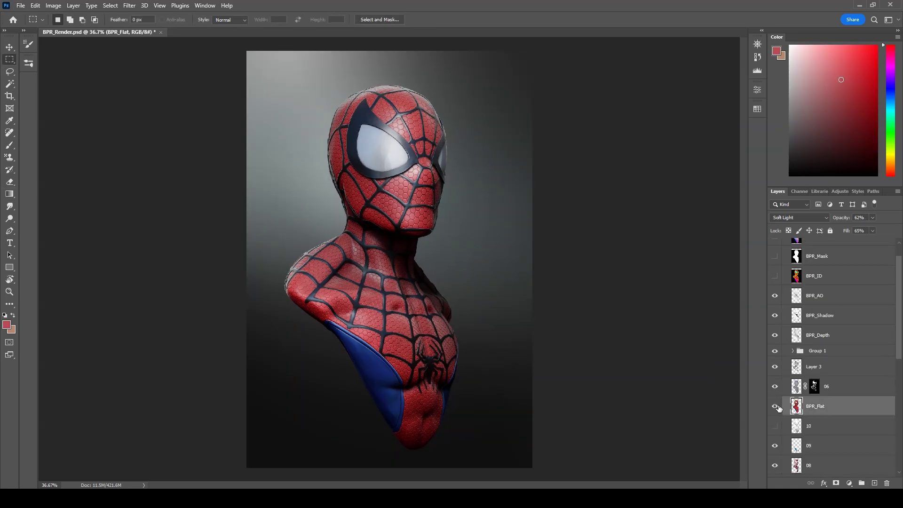
Step: Set the background layer's blend mode and paint grey strokes with a textured brush
click(799, 217)
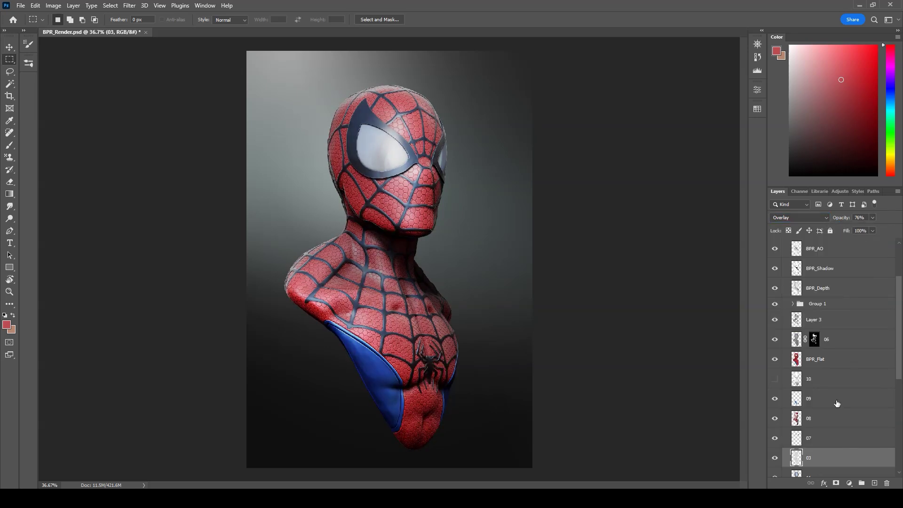
scroll(861, 464, down, 5)
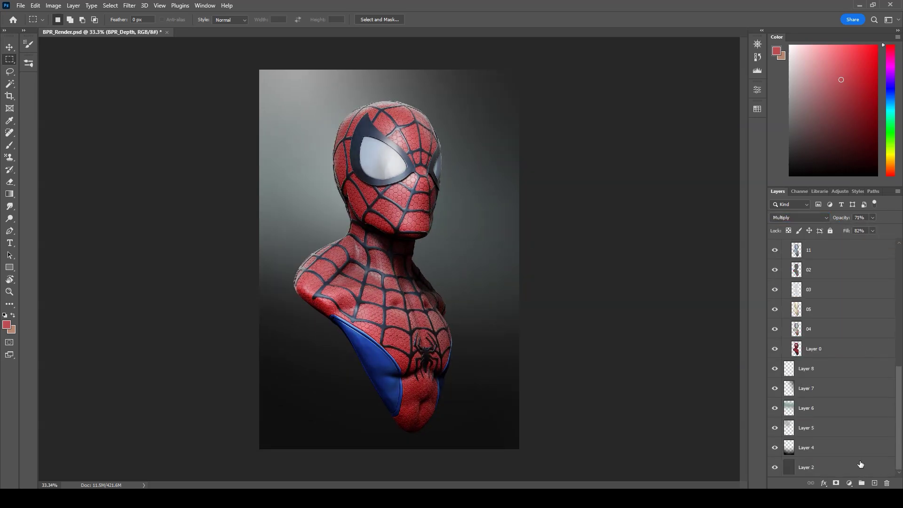
click(11, 145)
mouse_move(478, 307)
mouse_down()
mouse_move(262, 313)
mouse_move(456, 338)
mouse_move(418, 268)
mouse_move(472, 283)
mouse_move(265, 196)
mouse_up()
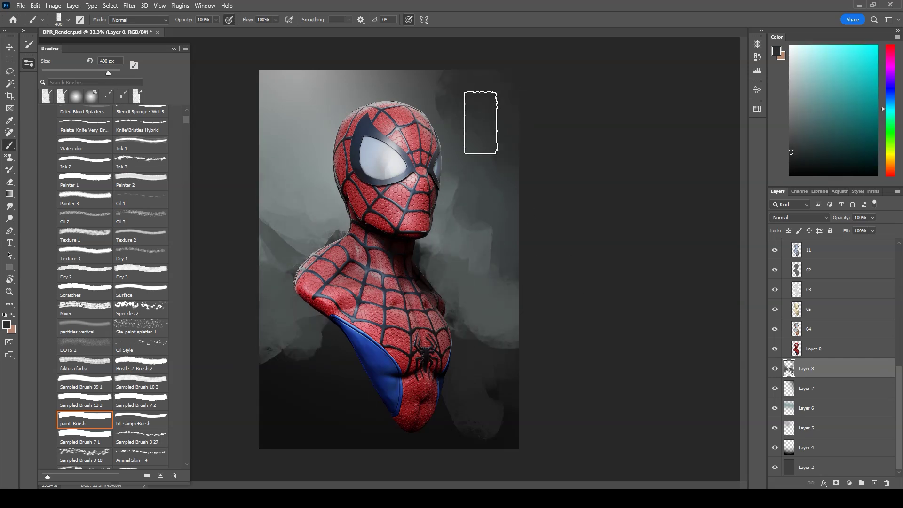
Step: Paint darker grey in the lower-left background and lighter grey left of the head
click(795, 114)
mouse_move(320, 339)
mouse_down()
mouse_move(273, 401)
mouse_move(357, 348)
mouse_up()
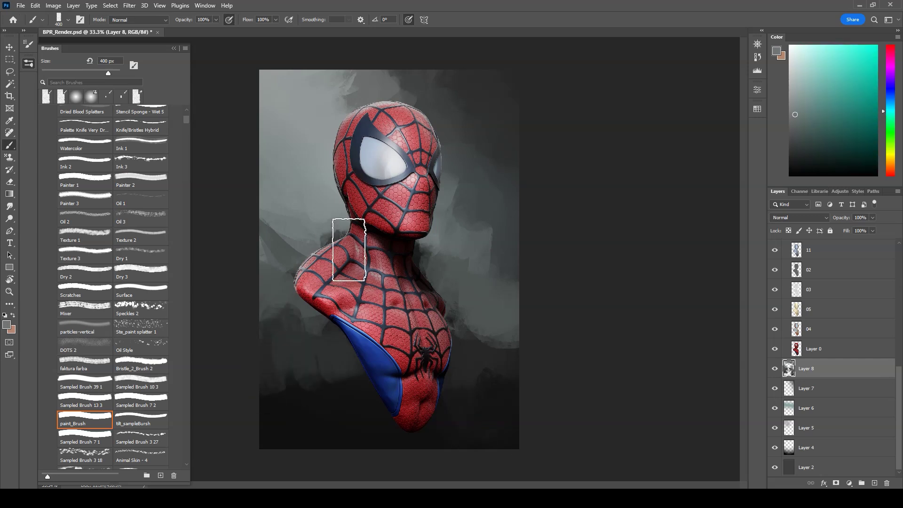
alt+click(329, 104)
drag(328, 104, 327, 173)
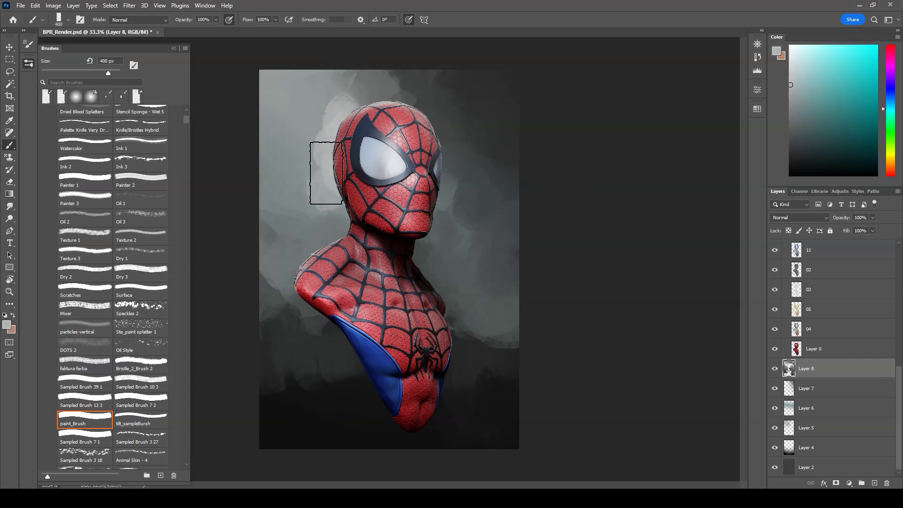
Step: Fade the paint layer to 80% keeping Normal blending, and load near-black at 600 px brush size
drag(873, 218, 865, 230)
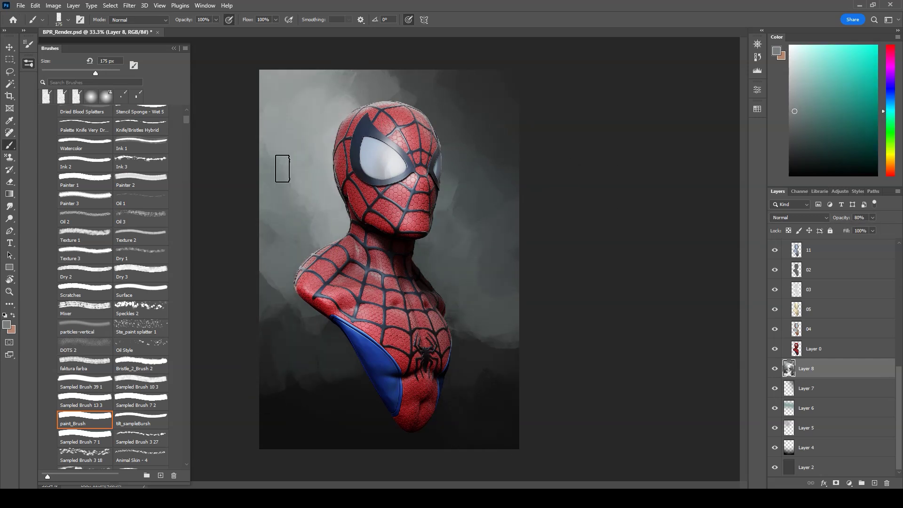
click(800, 218)
key(Escape)
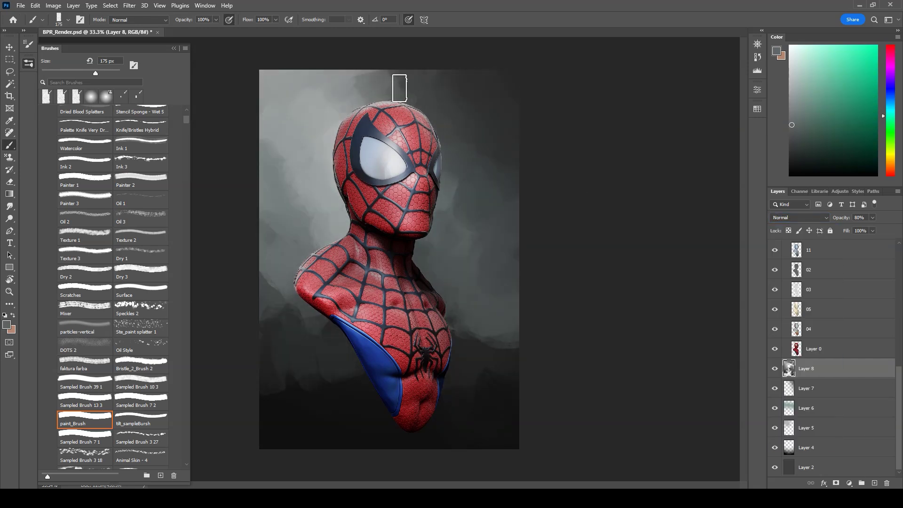
alt+click(517, 411)
key(bracketright)
key(bracketright)
key(bracketright)
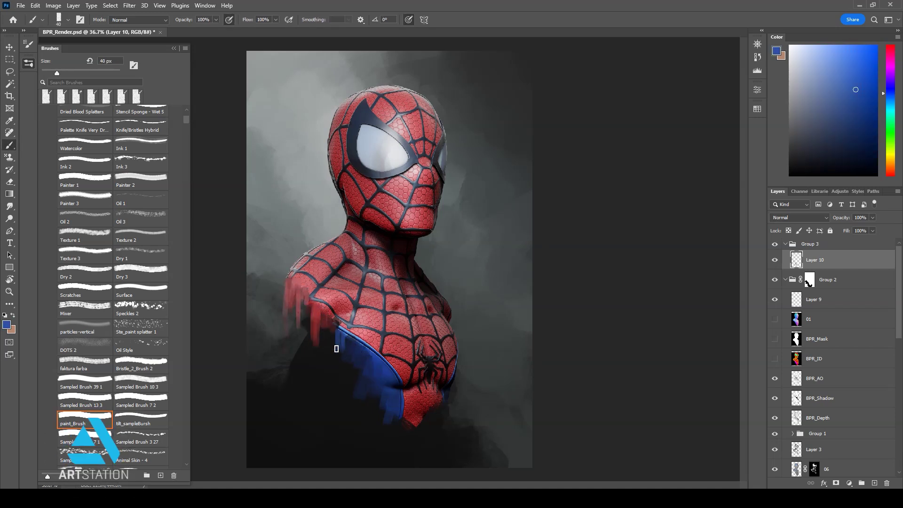
Step: Zoom out to the whole document and paint red drips down the left shoulder
key(e)
key(ctrl+minus)
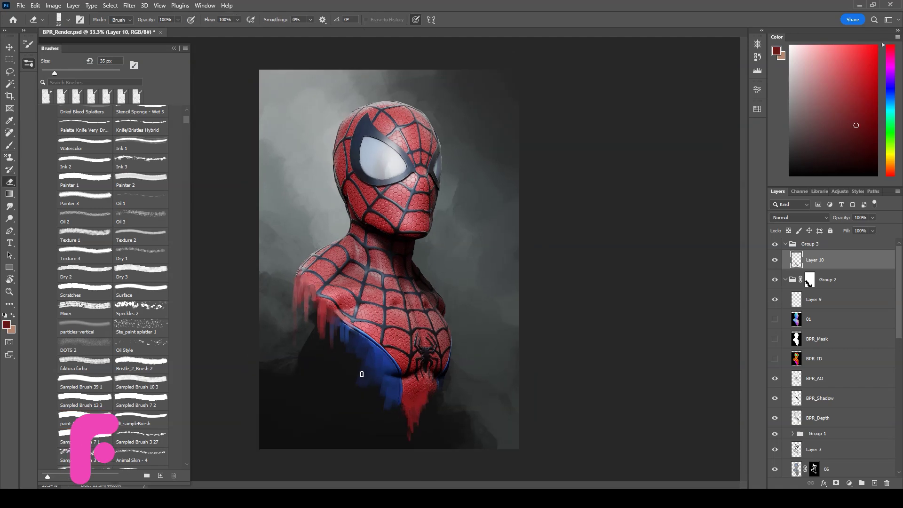
key(ctrl+minus)
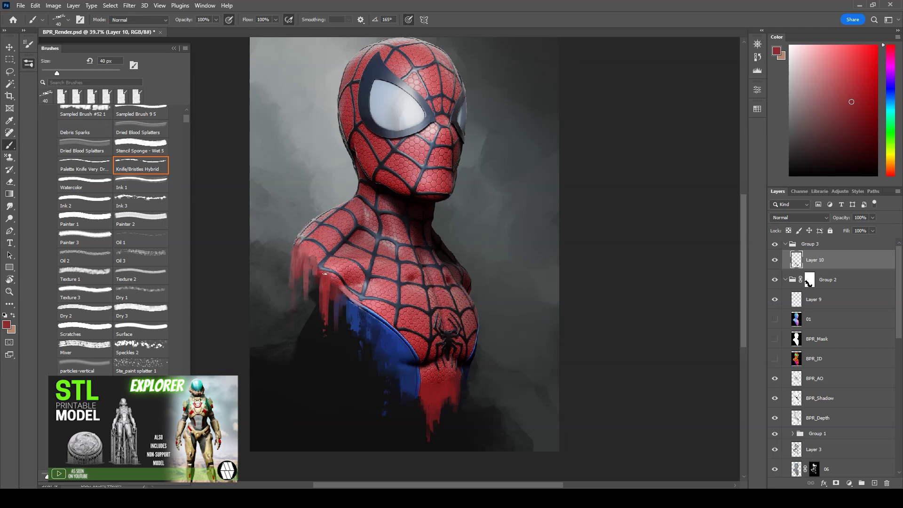
drag(325, 273, 310, 254)
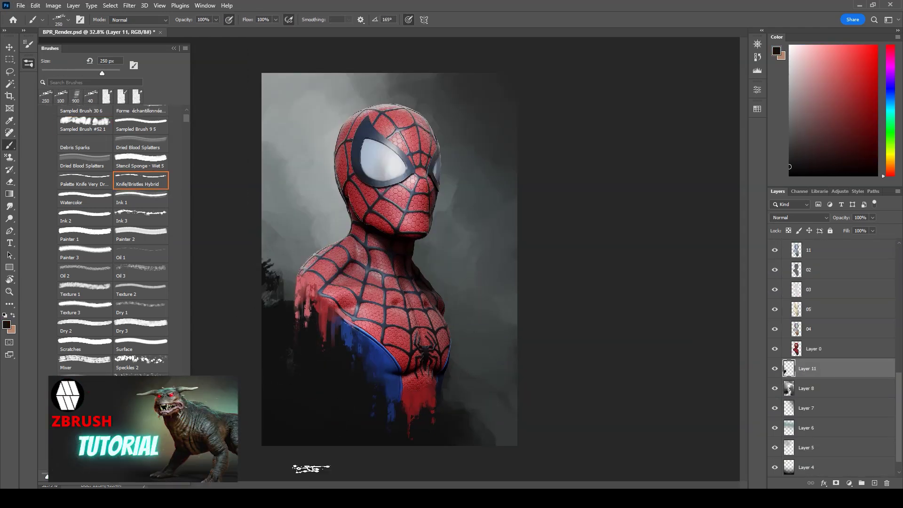
Step: Paint a dark cyan-grey tone into the upper-right background with a 250 px brush
alt+click(275, 262)
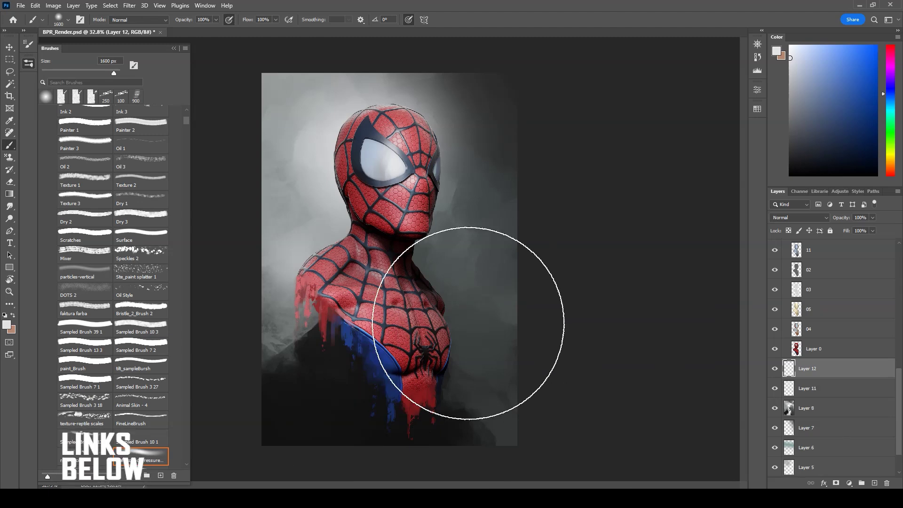
alt+right_drag(288, 371, 303, 353)
alt+click(278, 361)
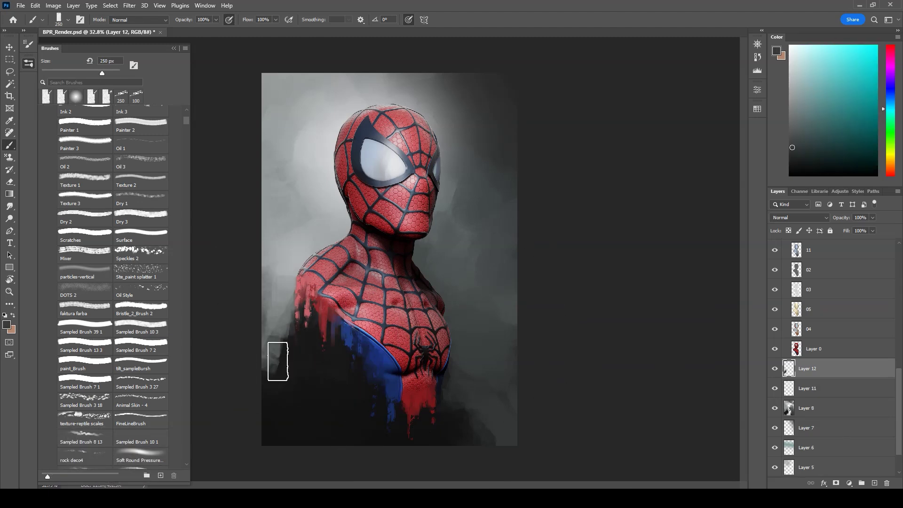
drag(490, 141, 524, 139)
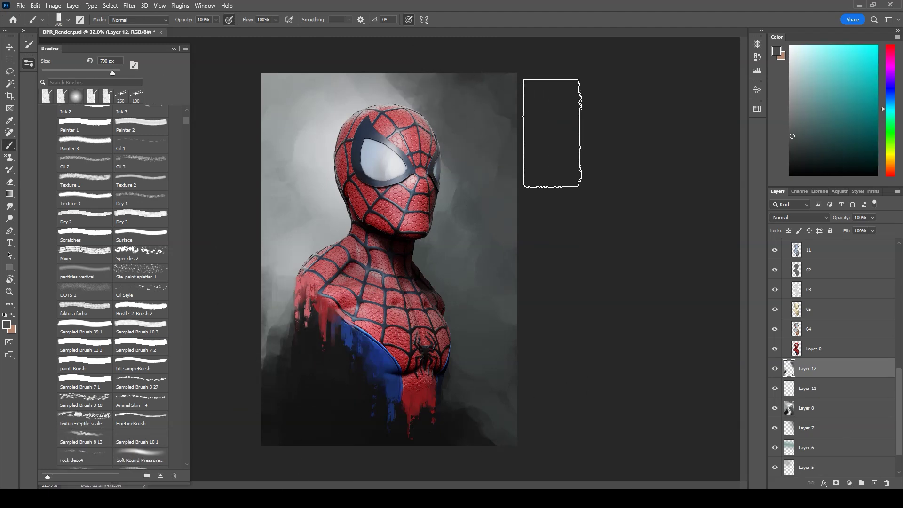
alt+click(437, 137)
scroll(832, 376, up, 5)
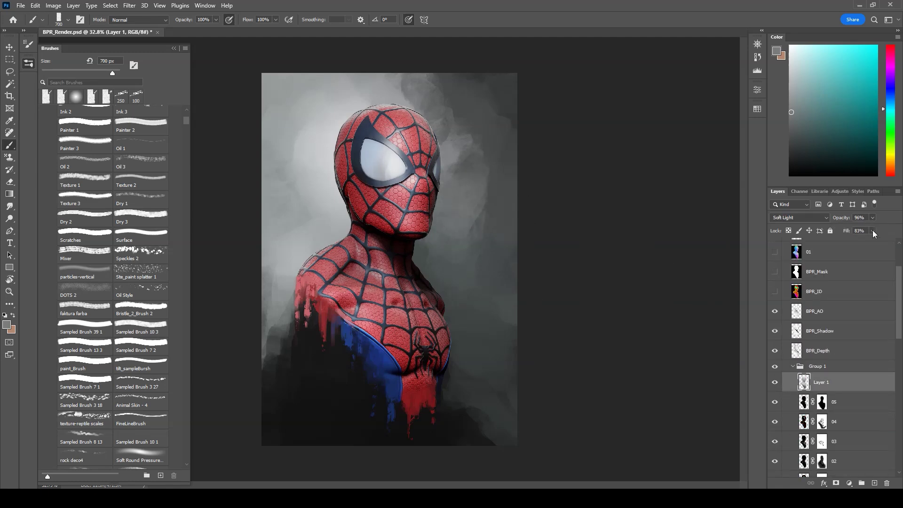
click(834, 426)
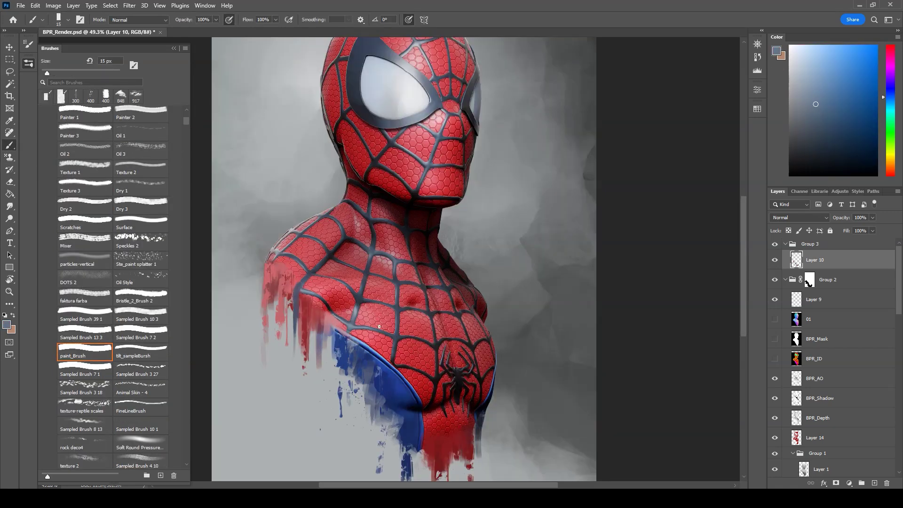
Step: Sample near-black and the suit's dark blue from the image for drip details
alt+click(380, 379)
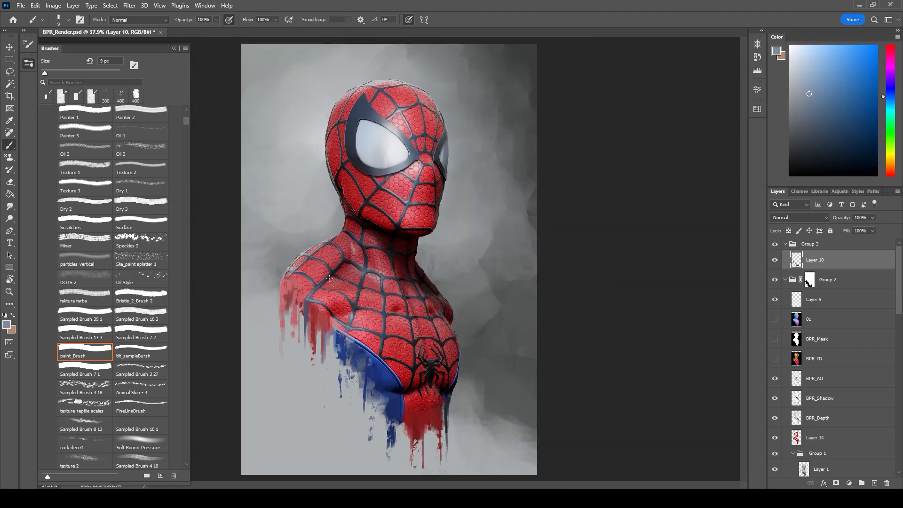
alt+scroll(311, 293, down, 1)
alt+click(367, 346)
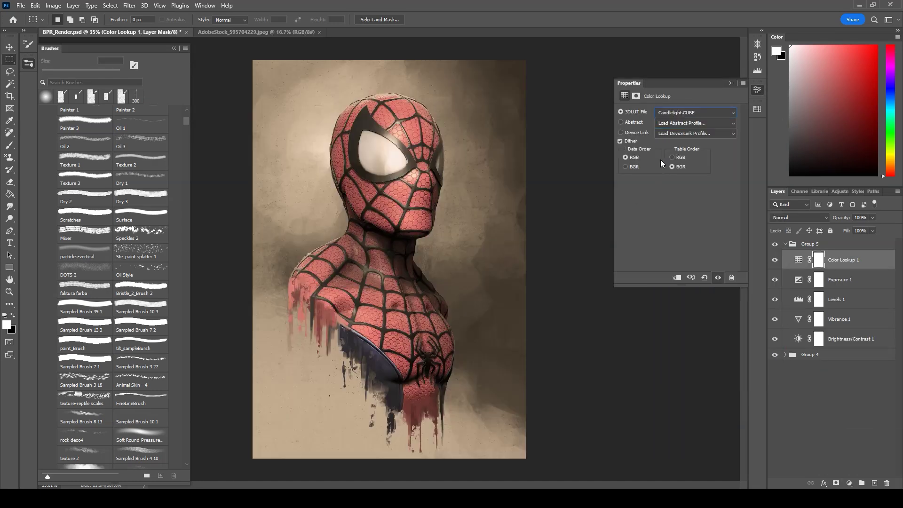
Step: Arrow through Color Lookup 3DLUT files to settle on the Kodak 5205 Fuji 3510 look
key(Down)
key(Down)
key(Down)
key(Down)
key(Down)
key(Down)
key(Down)
key(Down)
key(Down)
key(Down)
key(Up)
key(Up)
key(Up)
key(Up)
key(Up)
key(Up)
key(Up)
key(Up)
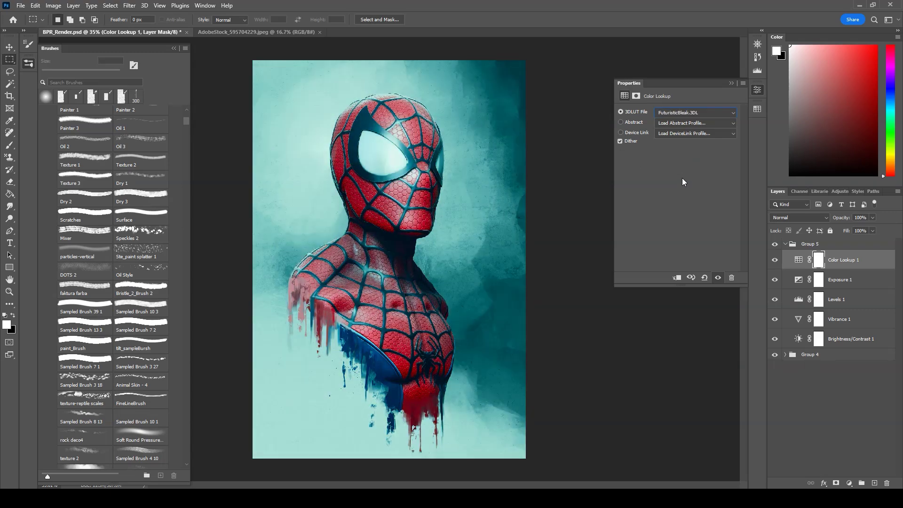
key(Up)
key(Up)
key(Down)
key(Down)
key(Down)
key(Down)
key(Down)
key(Down)
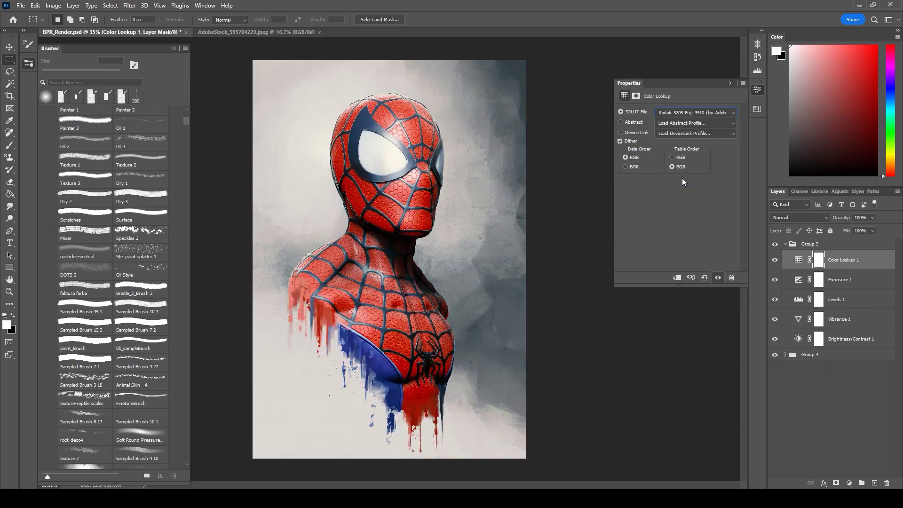
key(Down)
key(Down)
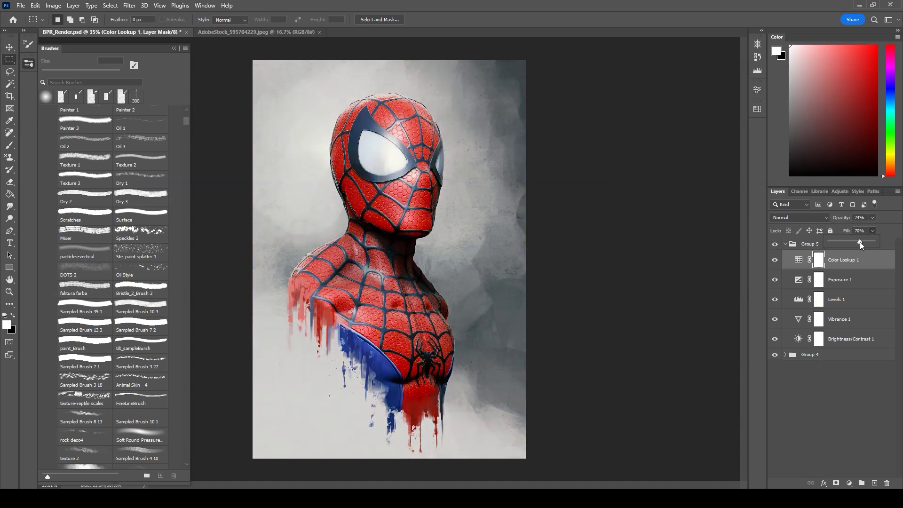
right_click(817, 355)
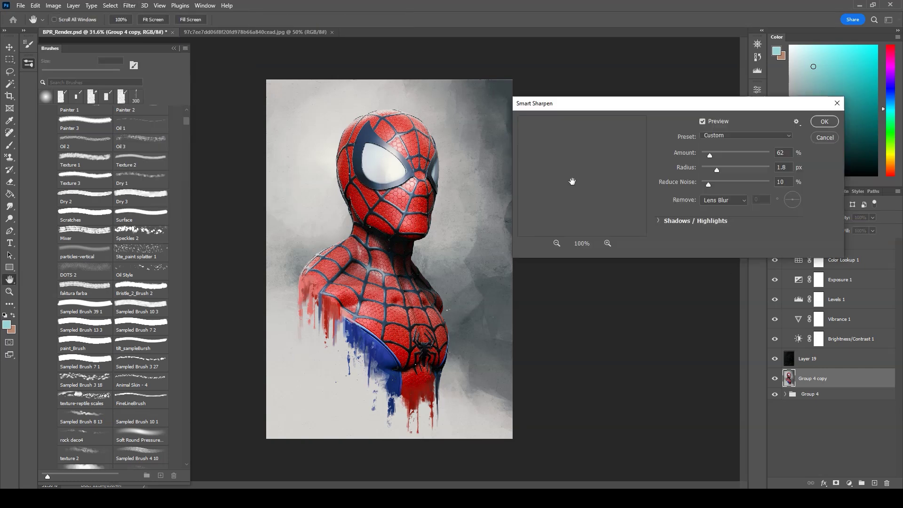
Step: Select the merged Group 4 copy layer for sharpening
click(53, 6)
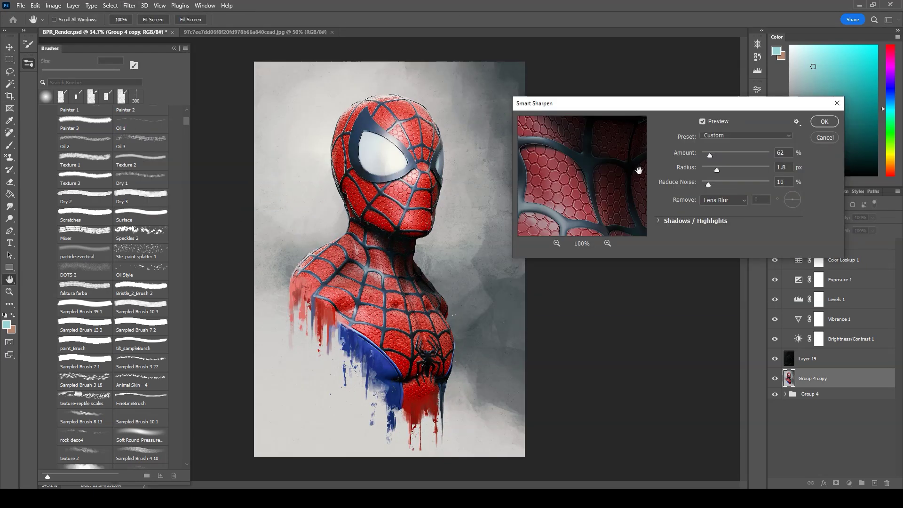